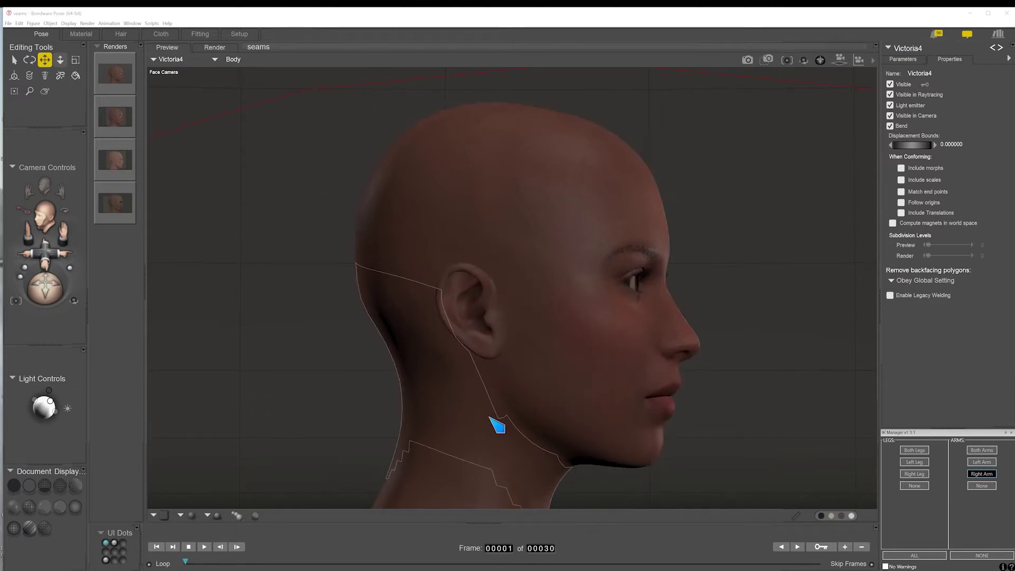
Step: Compare the saved SuperFly head render with the live preview, ending on the preview
click(116, 119)
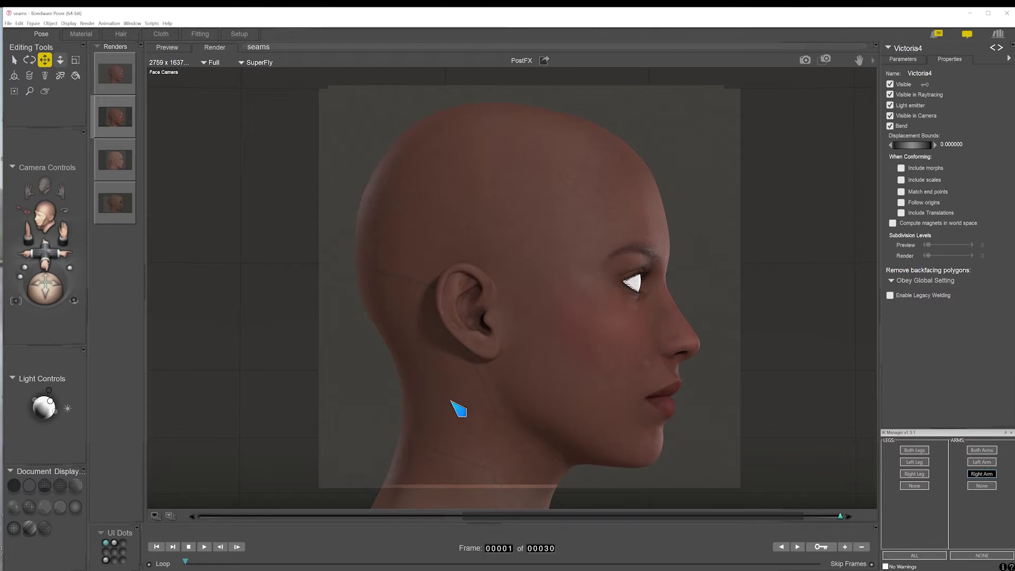
click(174, 48)
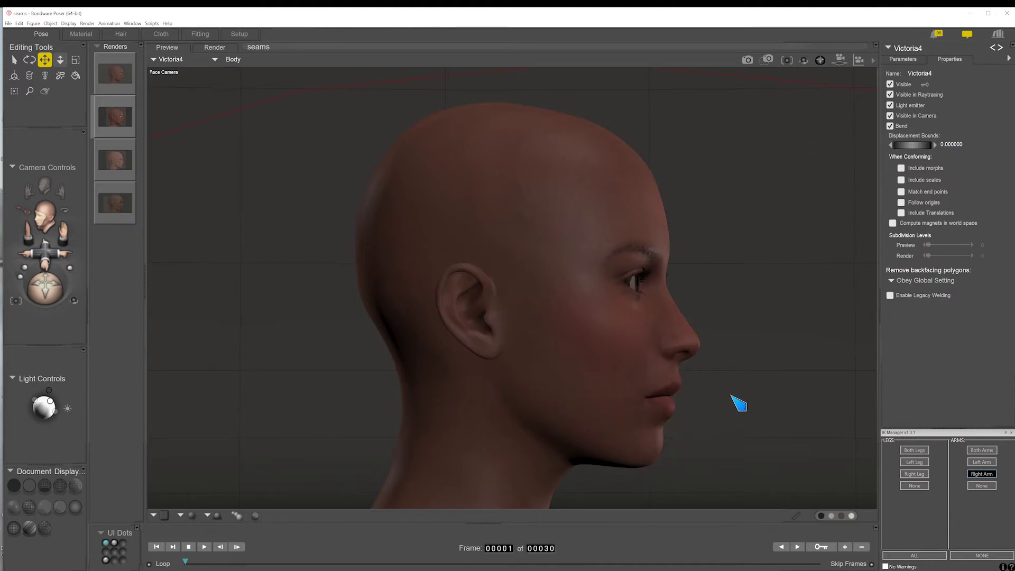
click(124, 125)
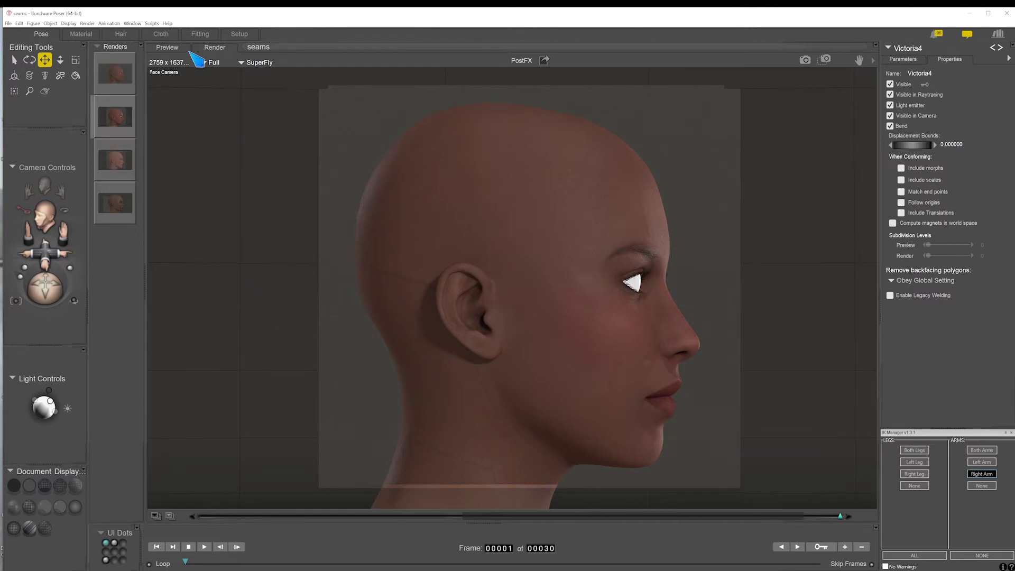
click(167, 47)
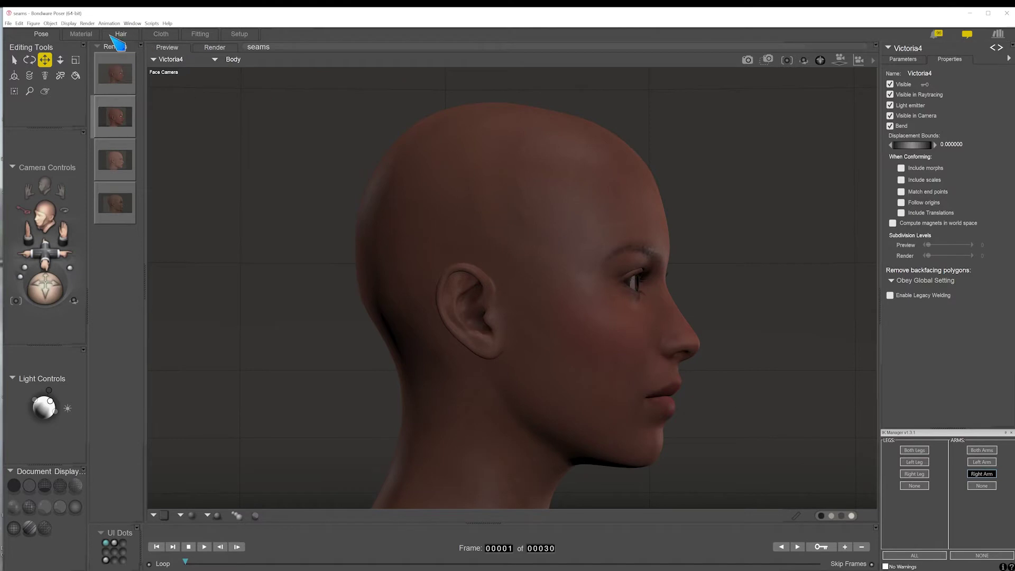
click(111, 118)
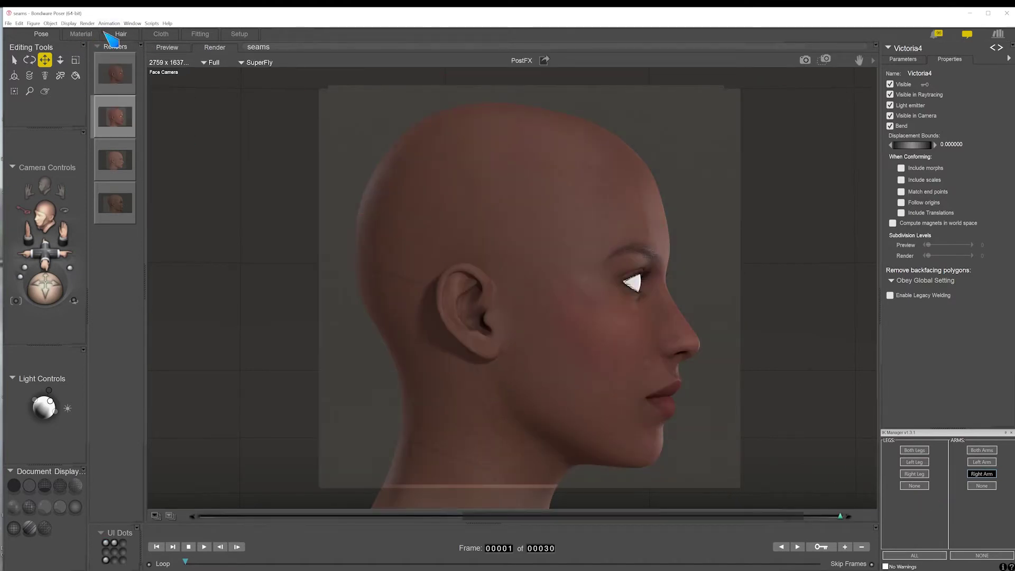
Step: Set the figure's skinning method to Poser Unimesh and view the second, then first, saved render
click(34, 24)
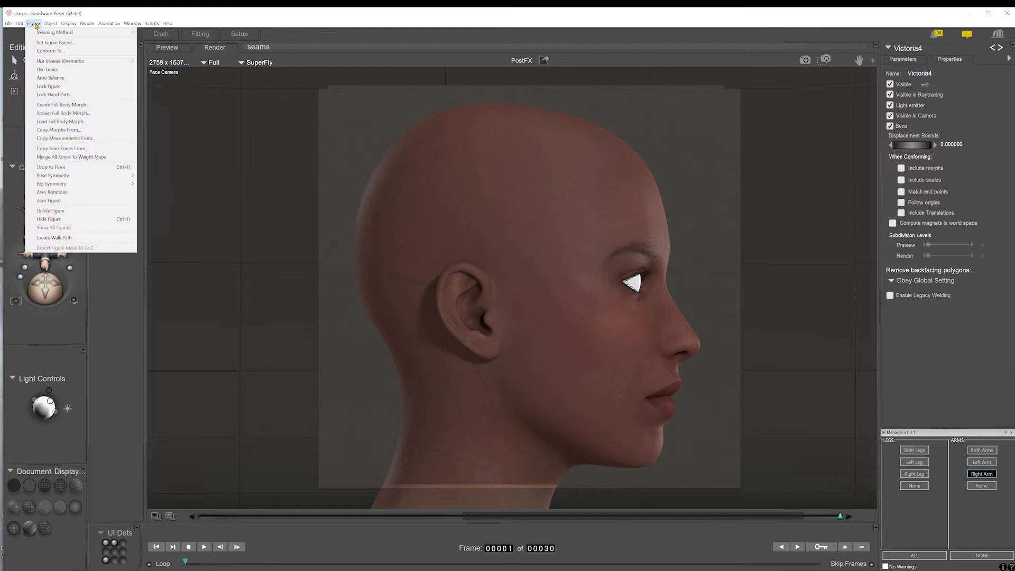
mouse_move(74, 33)
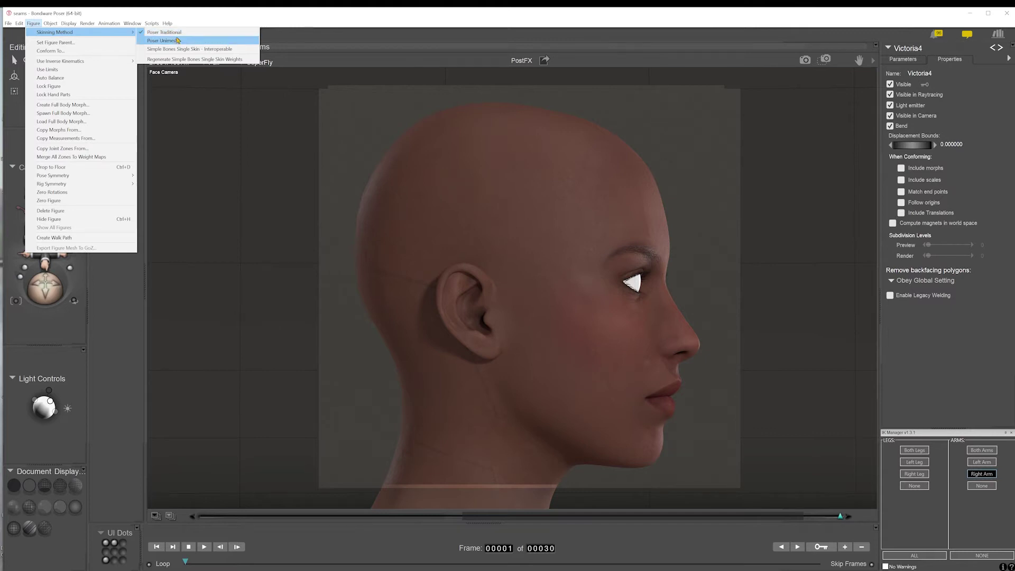
click(175, 41)
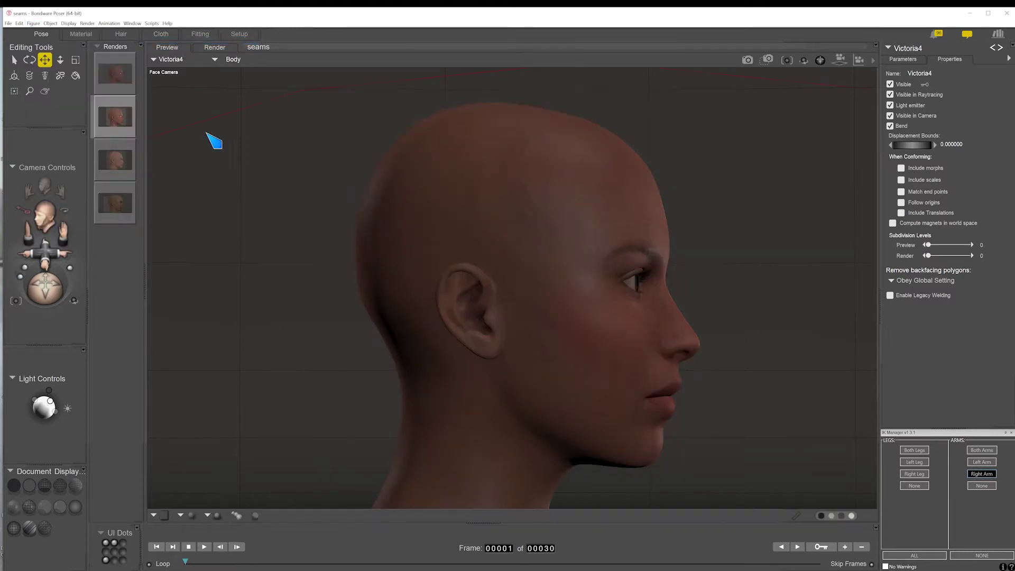
click(114, 121)
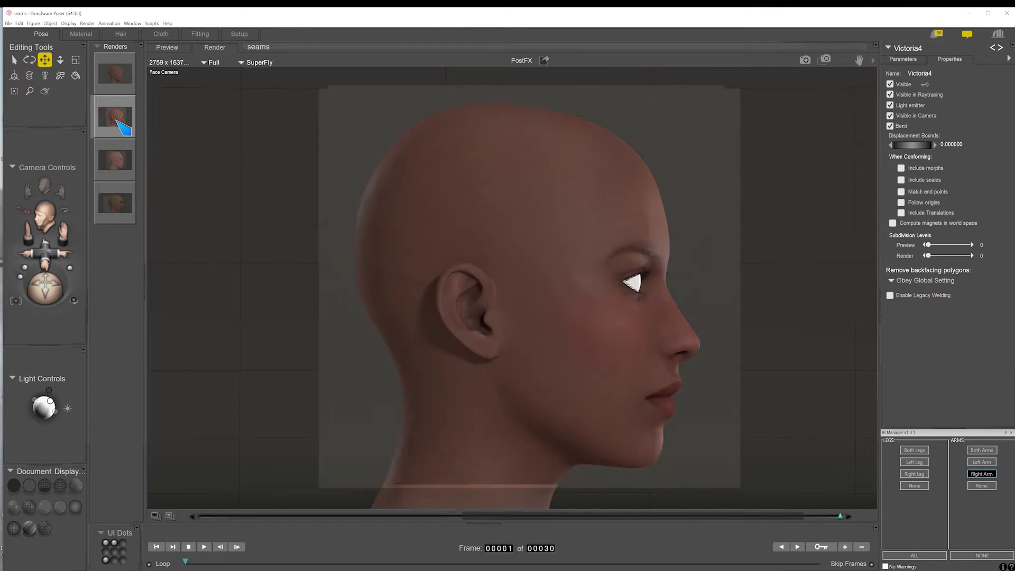
click(125, 77)
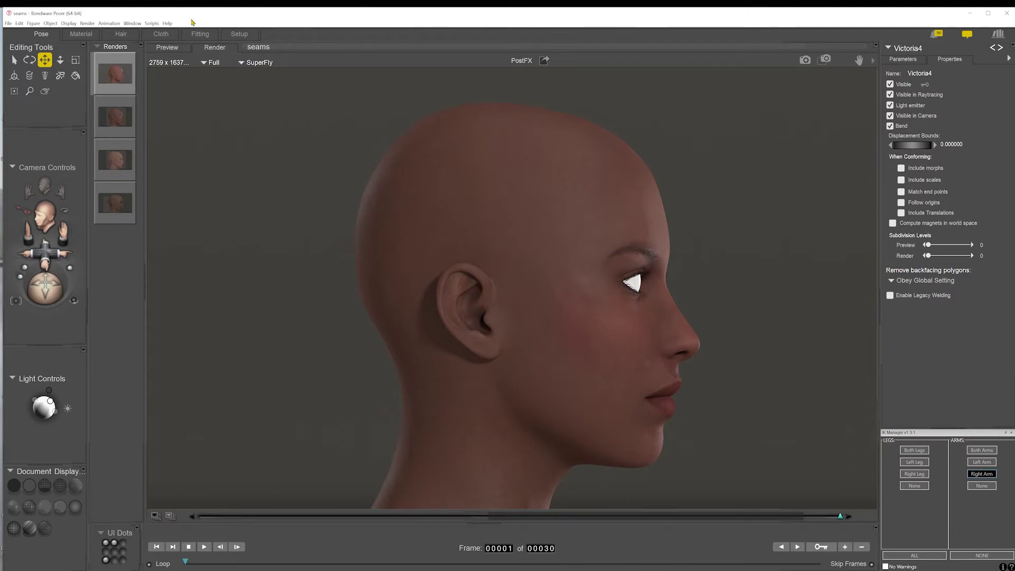
Step: Return to the live preview through the Main Camera, showing Victoria4 and the crouching man
click(168, 48)
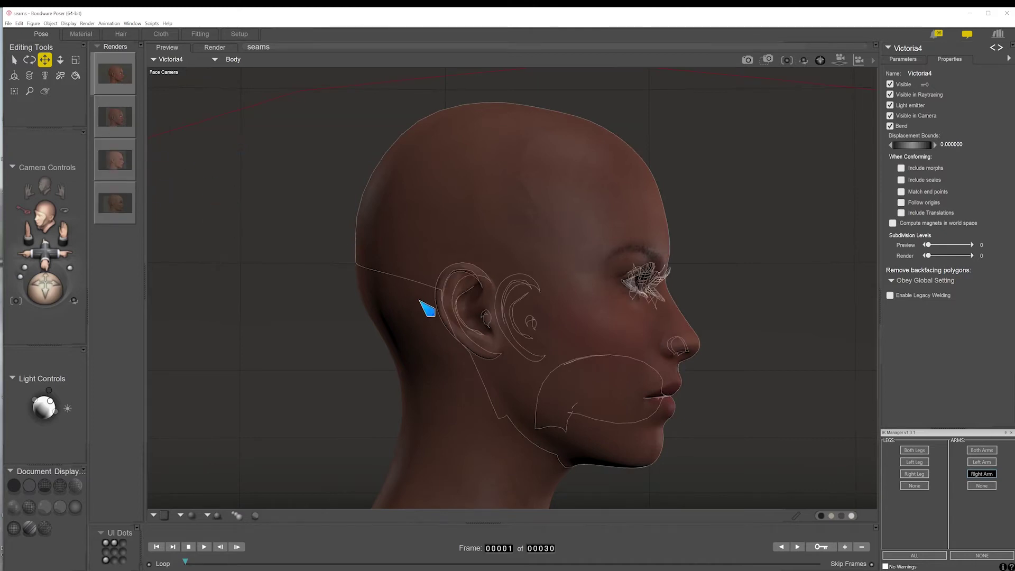
key(ctrl+m)
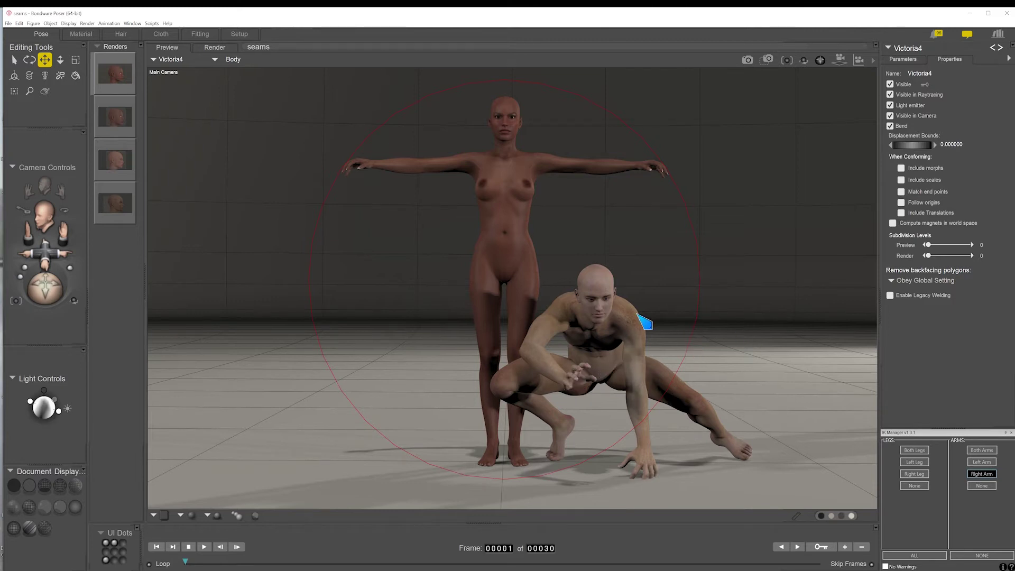
Step: Turn on Use Inverse Kinematics for Michael 4's right hand
right_click(571, 382)
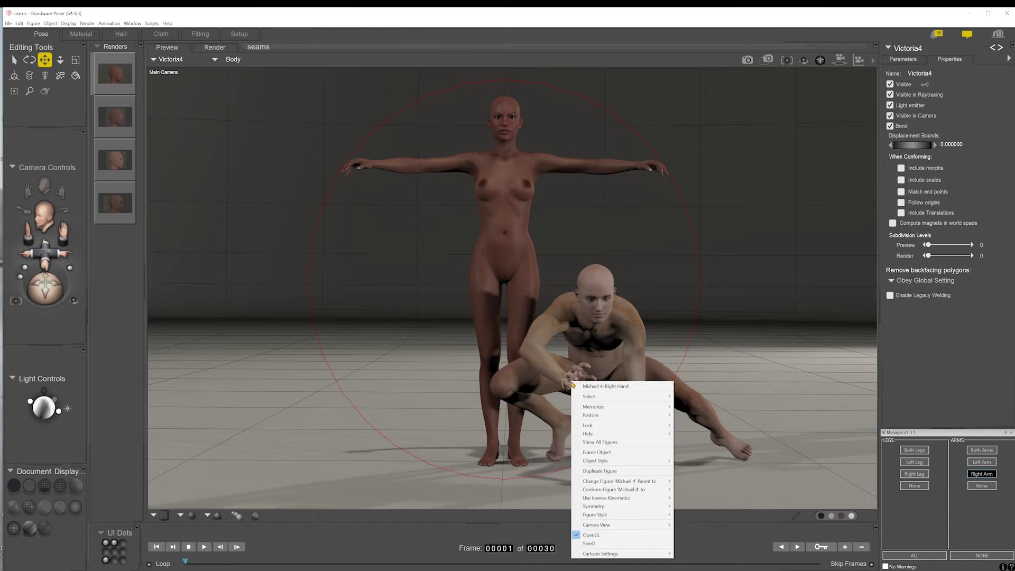
mouse_move(626, 500)
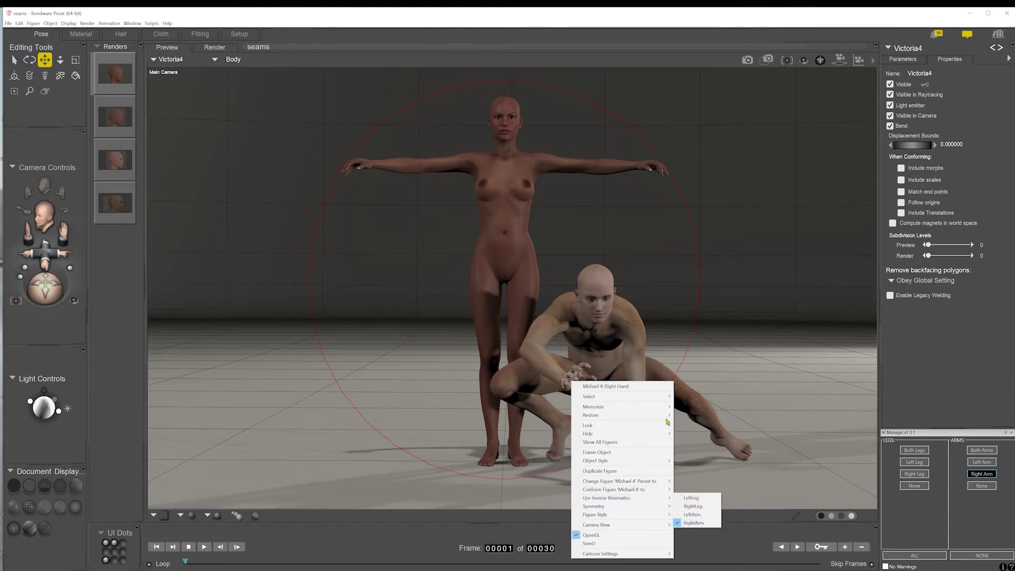
click(781, 283)
Step: Drag Michael 4's right hand up and to the left, then reselect the Right Hand
click(579, 389)
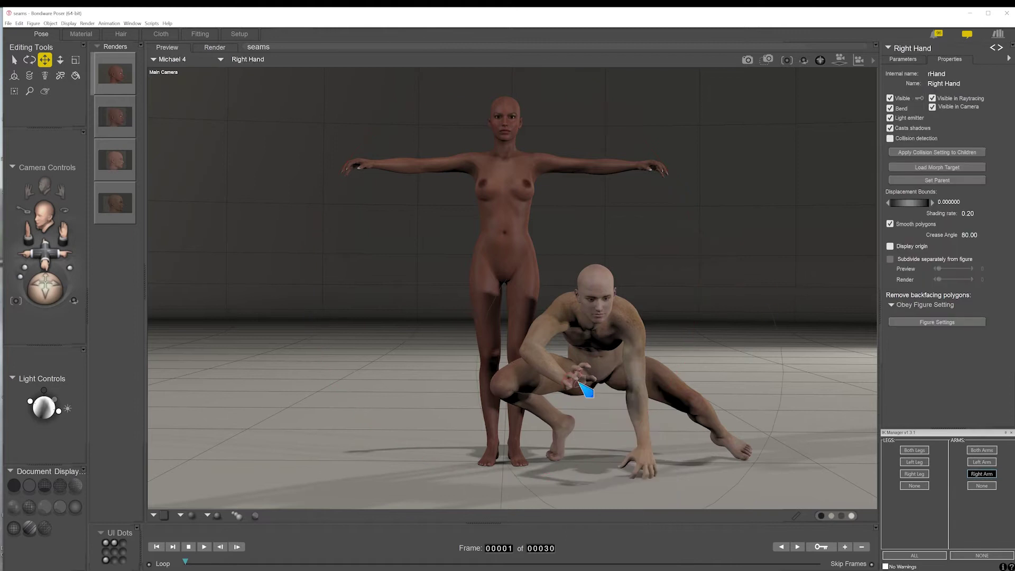
drag(579, 390, 565, 366)
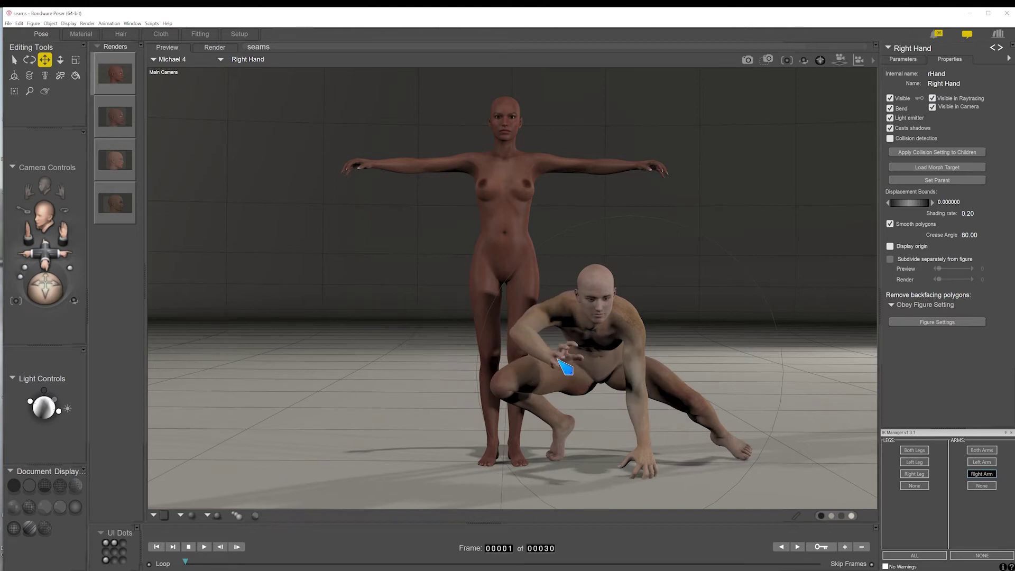
mouse_move(647, 455)
mouse_down()
mouse_move(667, 435)
mouse_move(636, 445)
mouse_move(656, 485)
mouse_move(652, 468)
mouse_up()
click(655, 458)
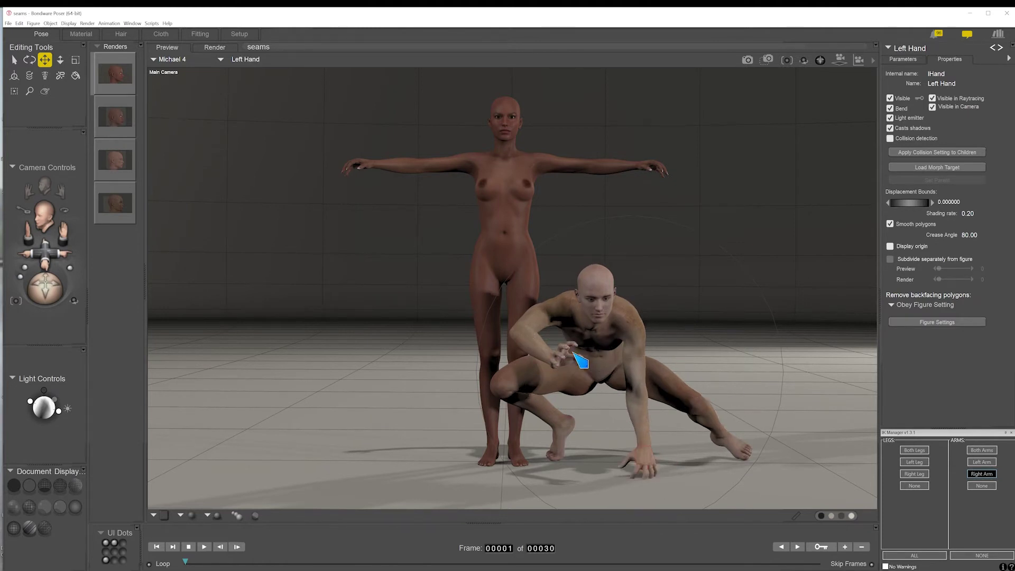
click(563, 364)
click(582, 356)
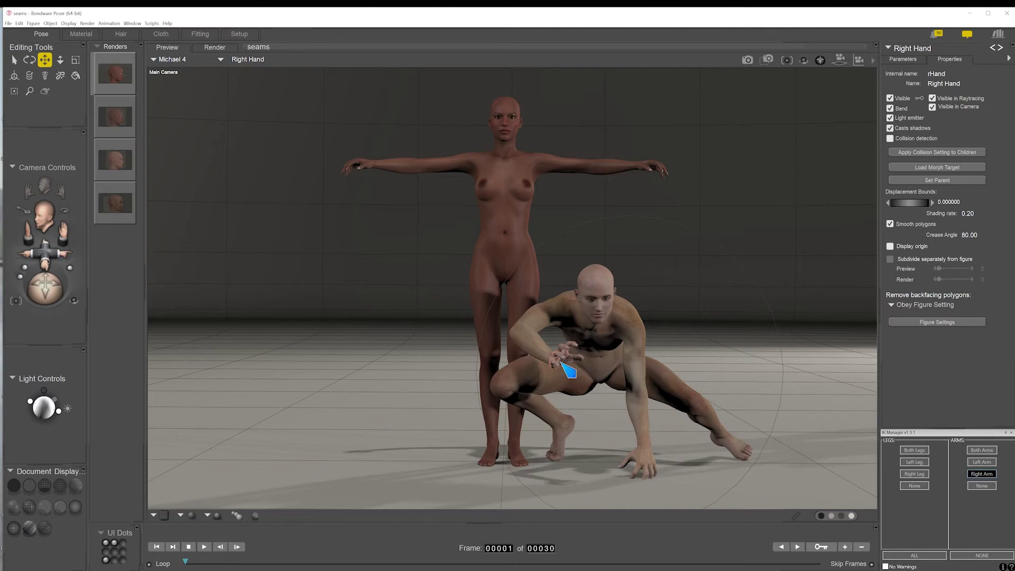
Step: Swing Michael 4's right arm out left, then via the Right Collar into a bent pose before his knee
click(923, 59)
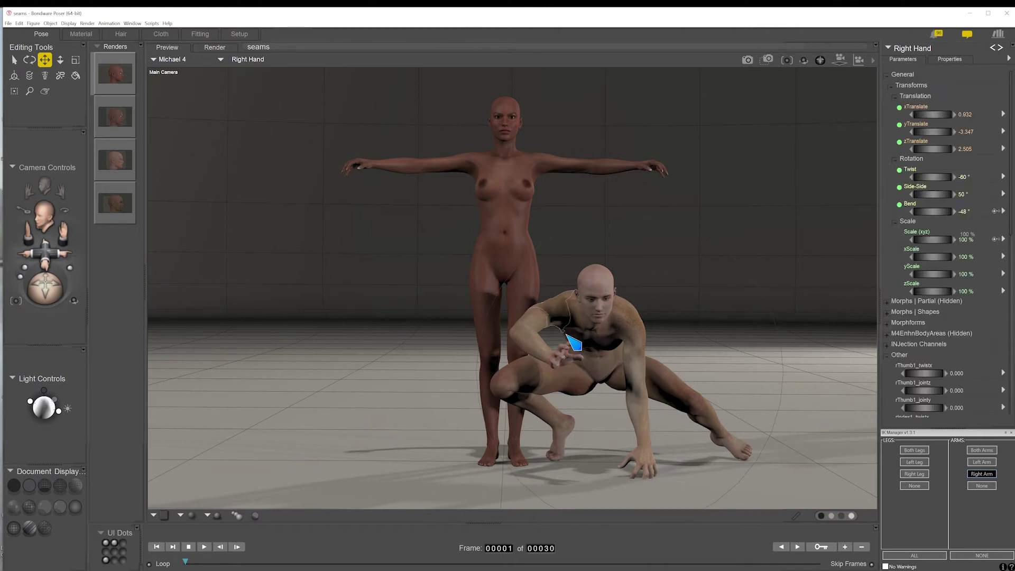
drag(567, 365, 426, 334)
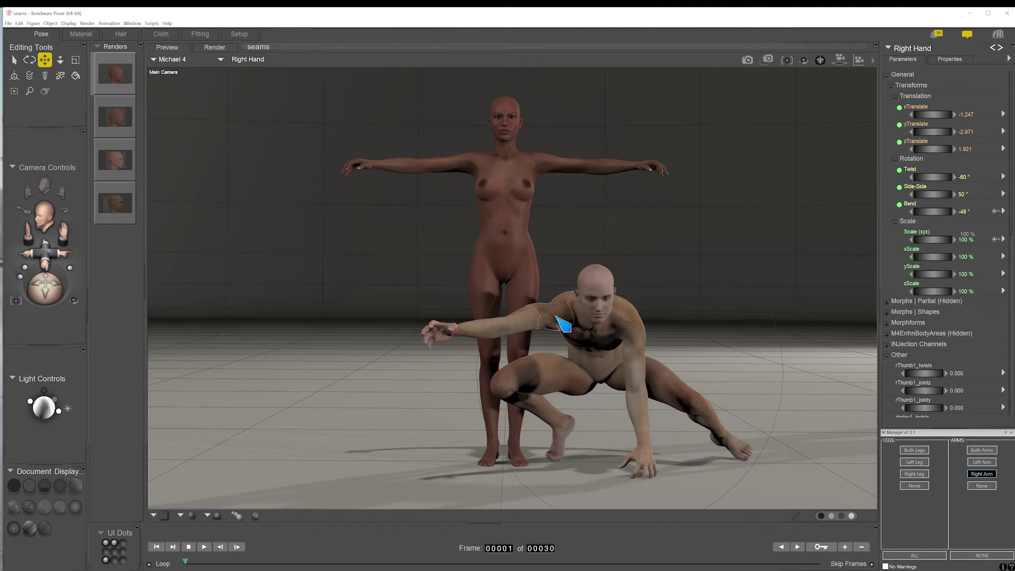
click(559, 338)
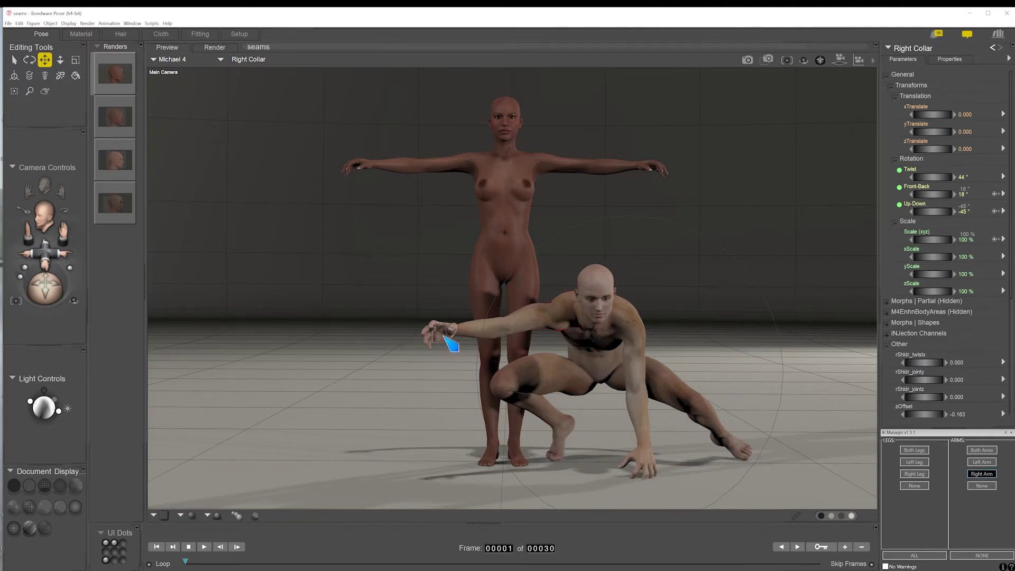
drag(449, 344, 536, 358)
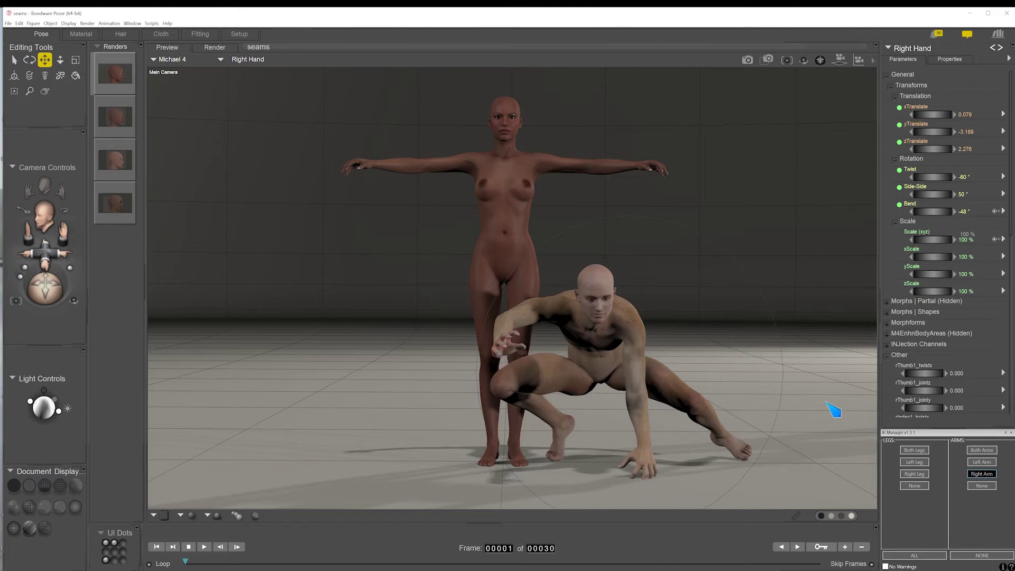
Step: Toggle the right arm's IK and change the Right Collar Twist from 403° to 43°
click(987, 475)
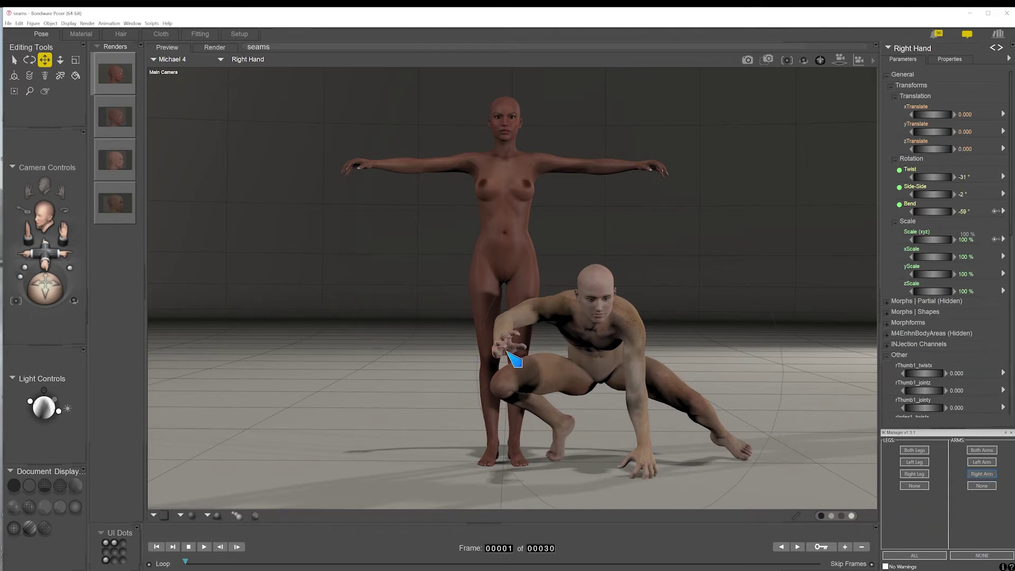
click(551, 313)
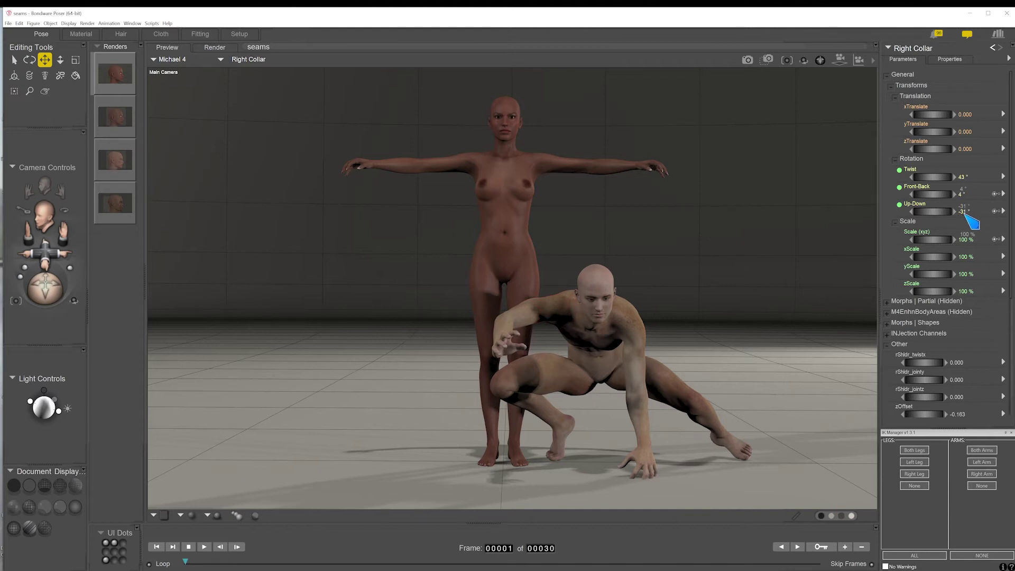
click(963, 177)
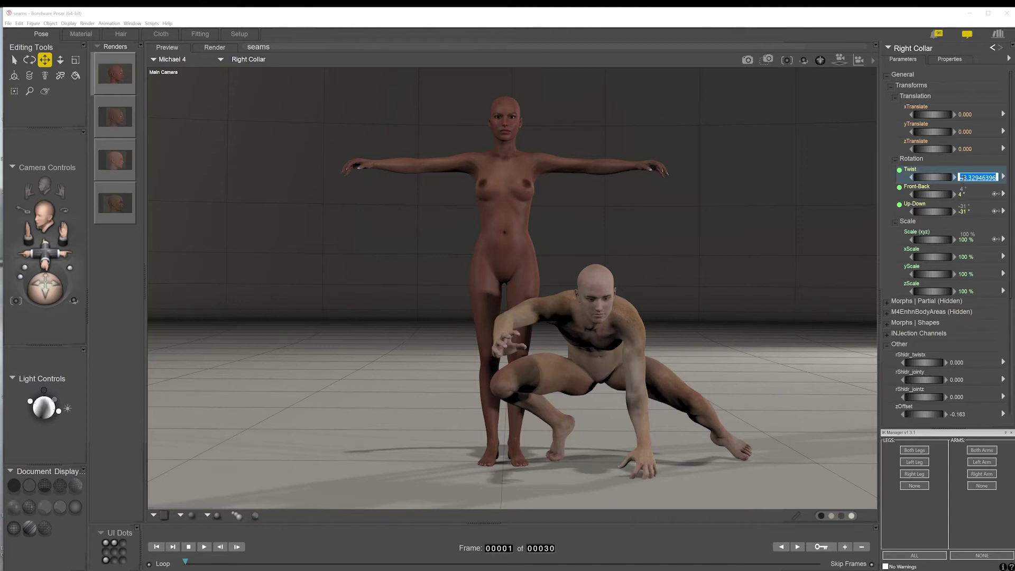
click(960, 178)
key(Return)
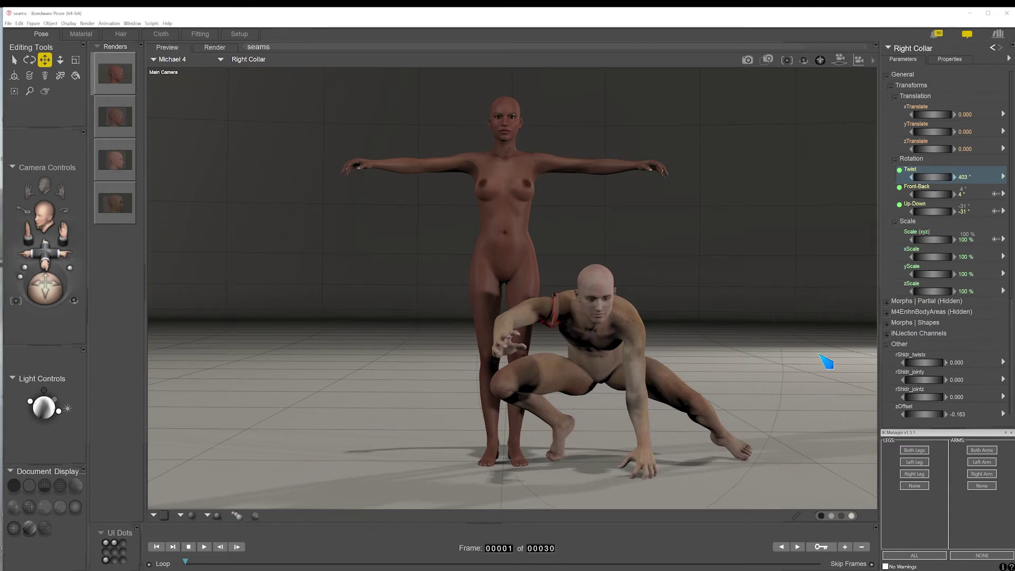
drag(45, 251, 45, 236)
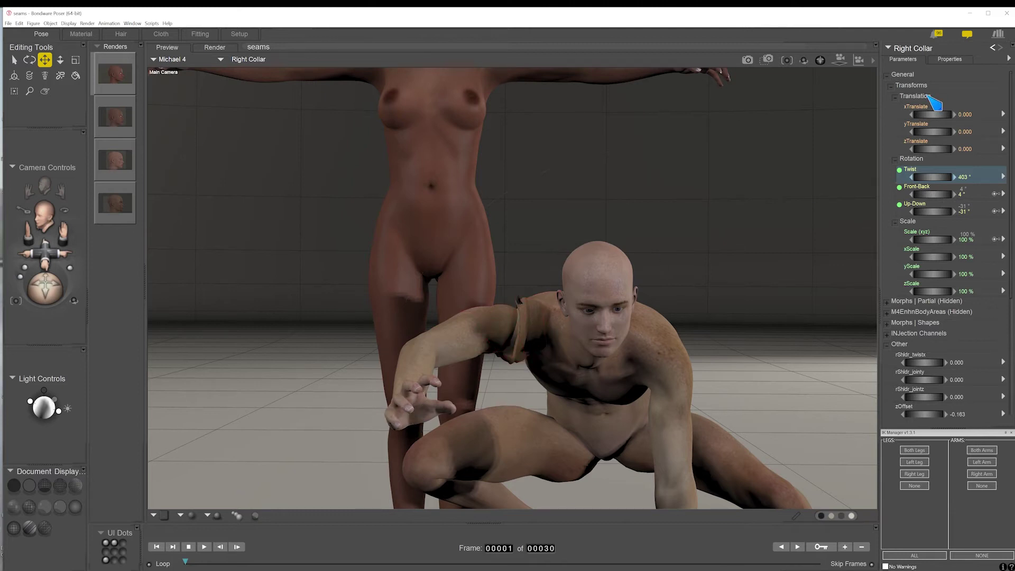
click(965, 180)
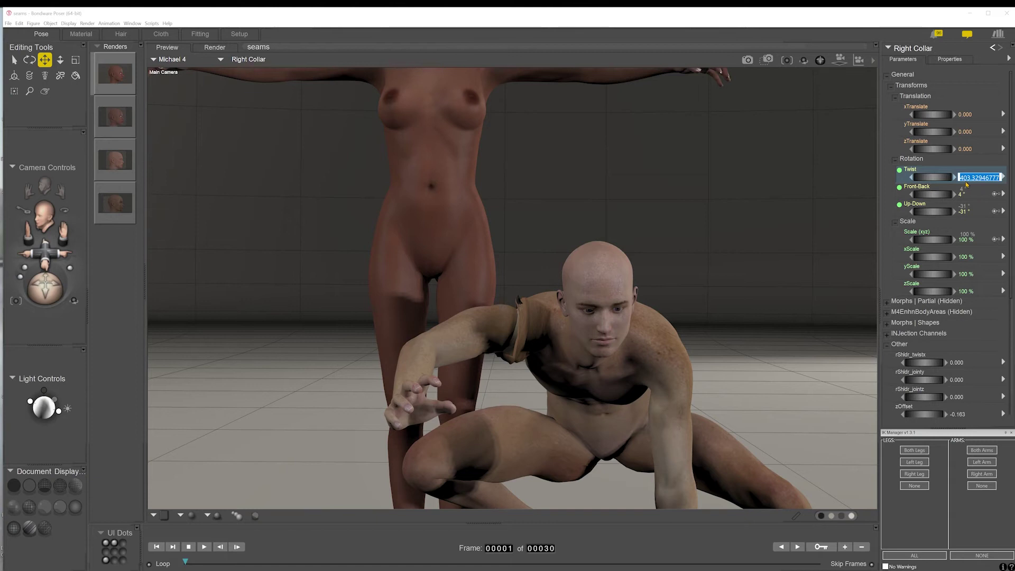
click(985, 178)
key(Return)
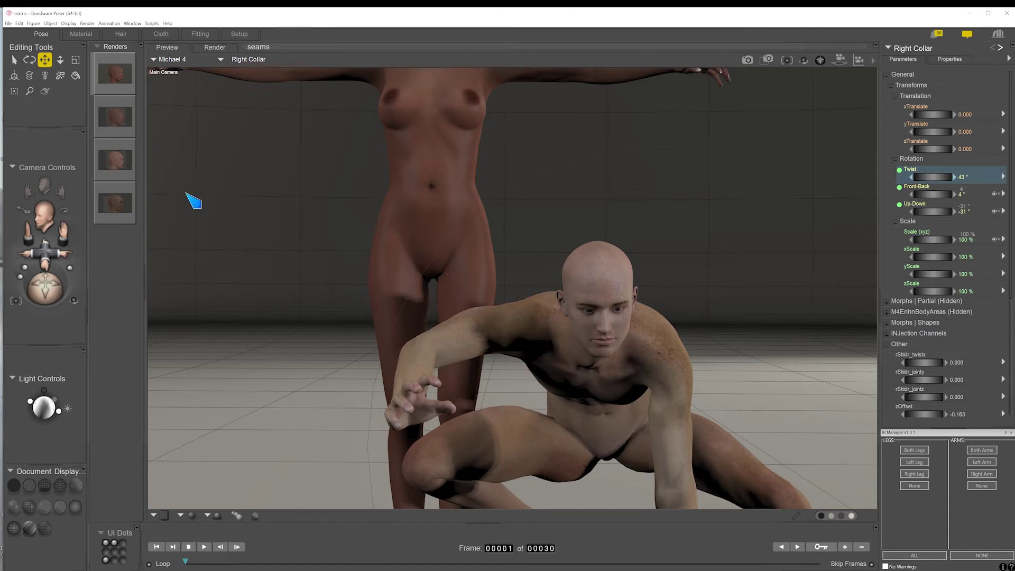
Step: Select Michael 4's Right Thigh and inspect its Twist settings without changing them
drag(45, 250, 45, 255)
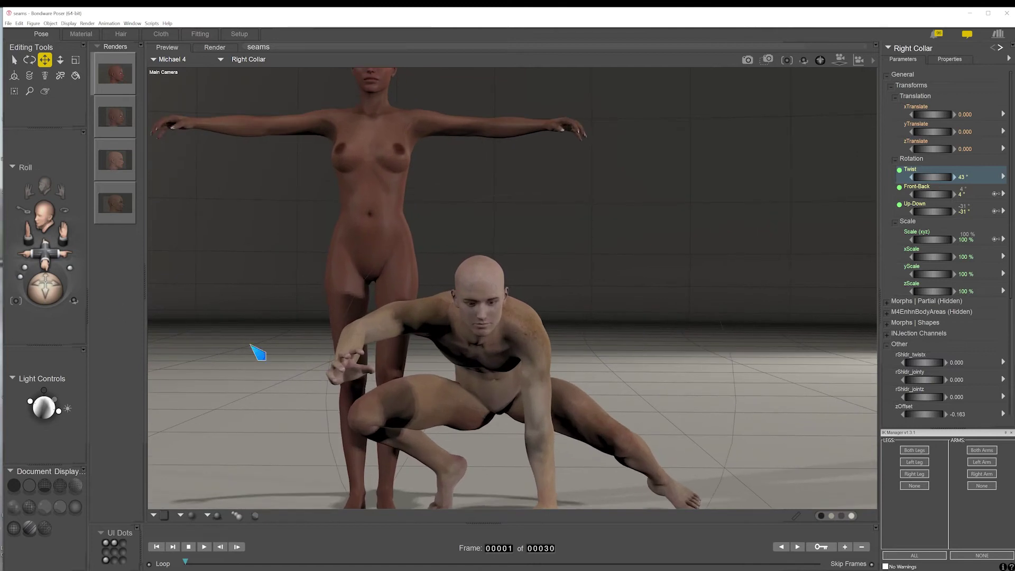
click(445, 404)
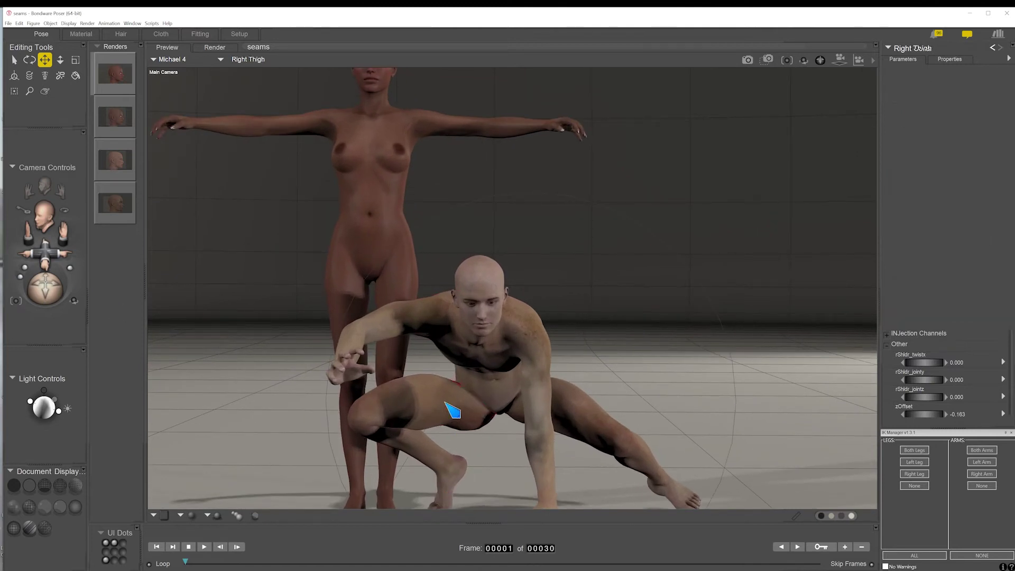
right_click(435, 406)
click(417, 407)
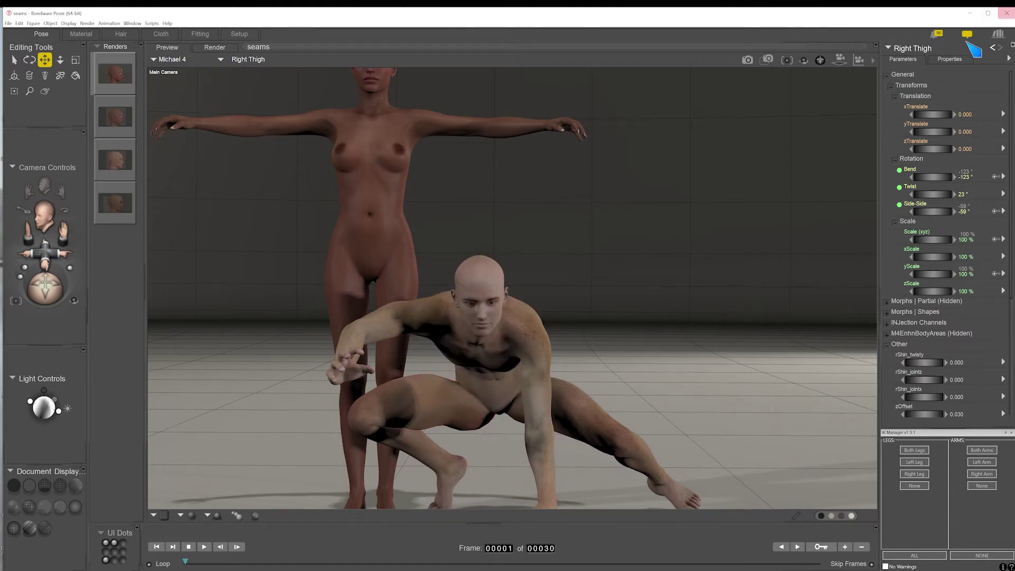
click(951, 59)
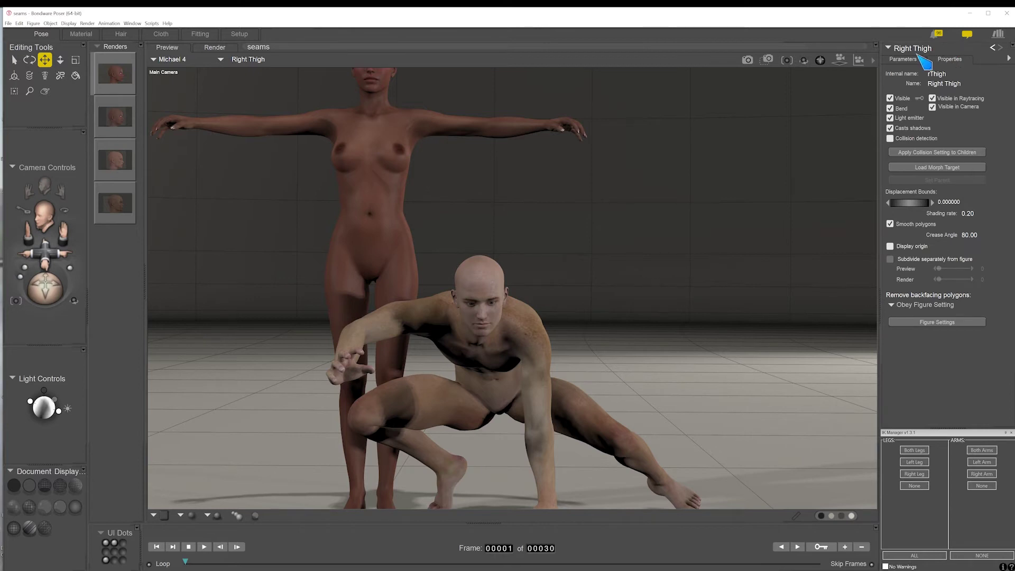
click(913, 62)
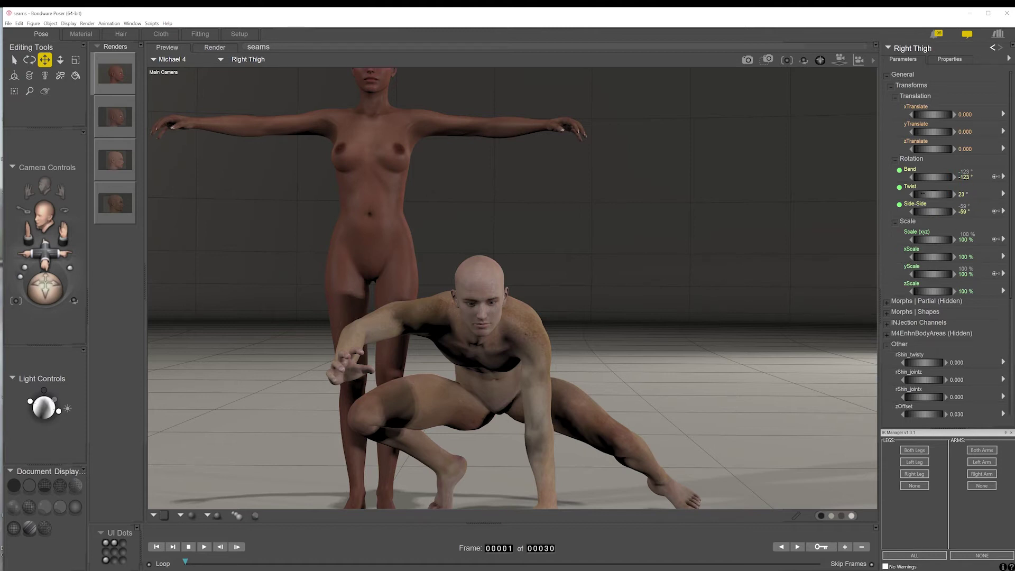
click(1003, 194)
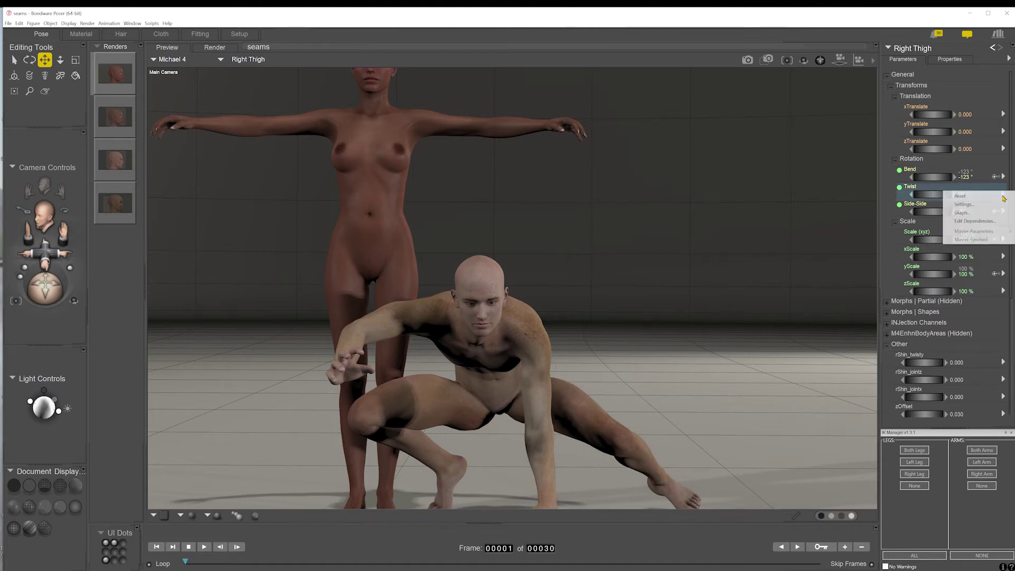
click(966, 204)
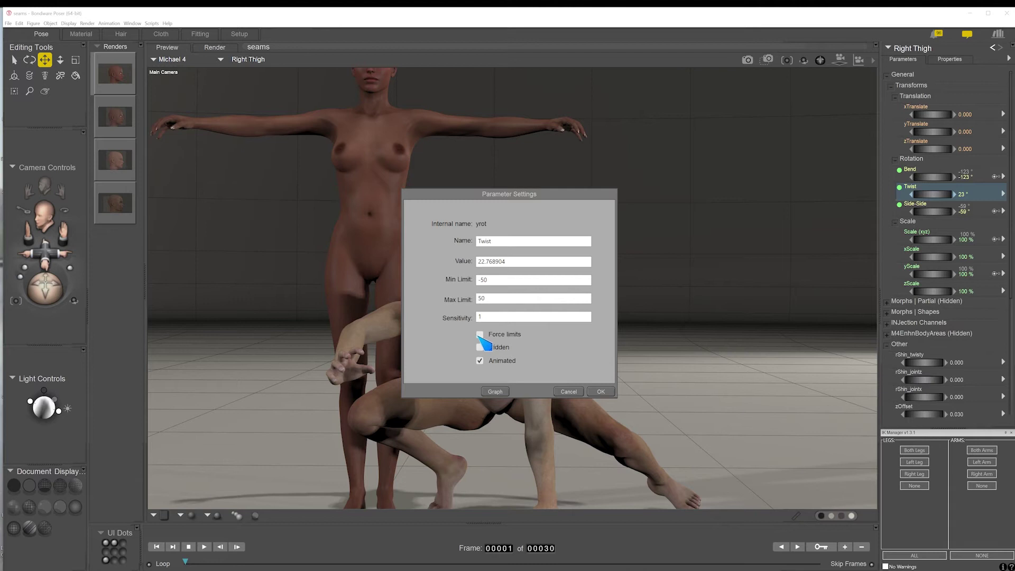
click(567, 391)
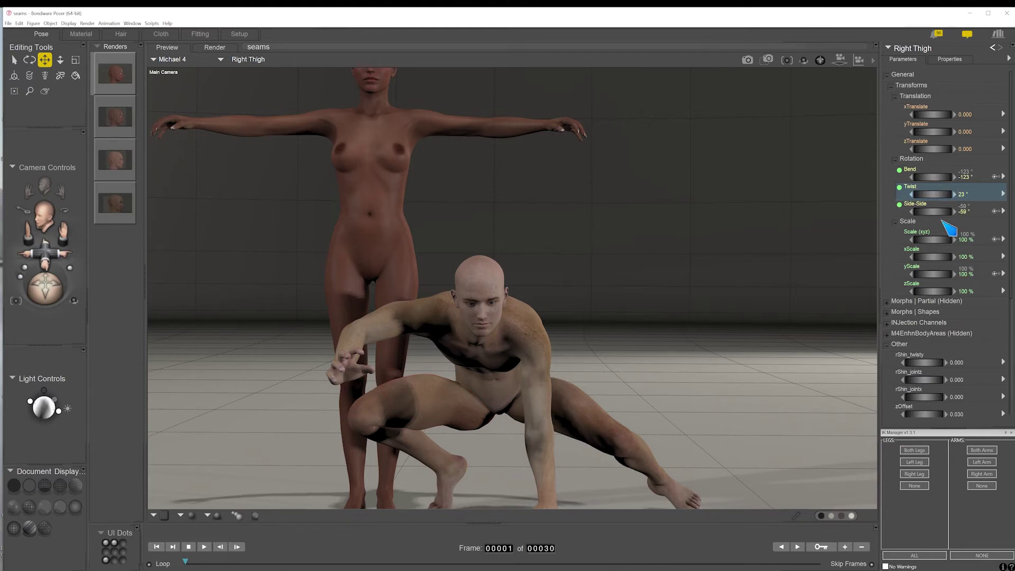
Step: Set the right thigh to Side-Side -83° and Bend -154°, then move the camera in to the hip
drag(933, 212, 890, 211)
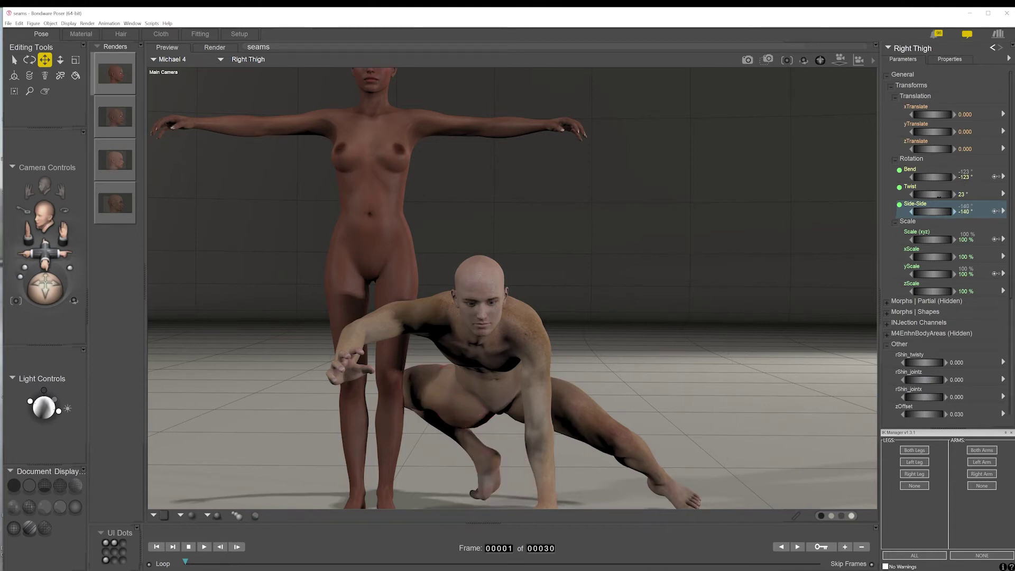
drag(927, 212, 957, 212)
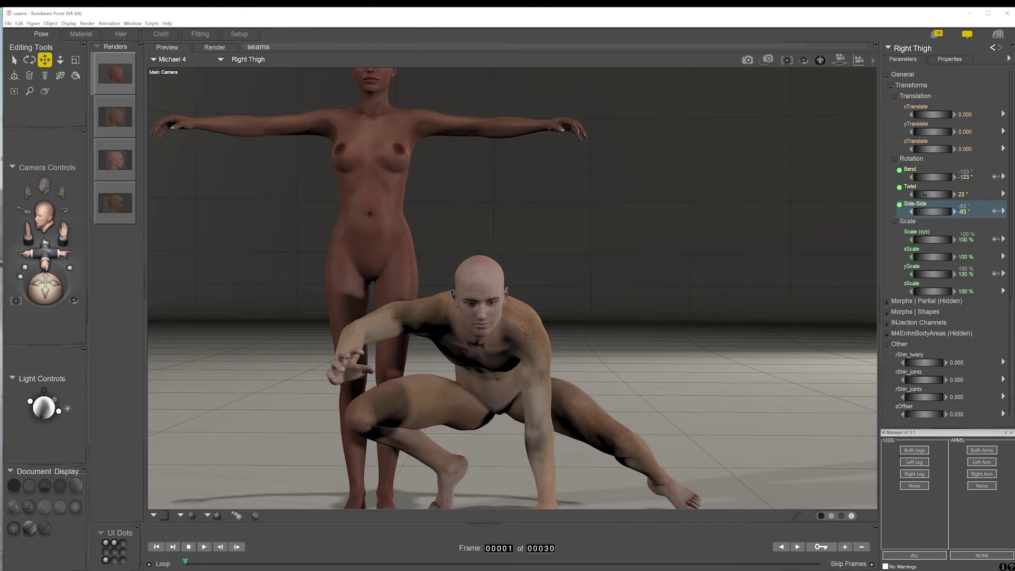
mouse_move(932, 177)
mouse_down()
mouse_move(894, 176)
mouse_move(919, 177)
mouse_up()
mouse_move(46, 252)
mouse_down()
mouse_move(46, 242)
mouse_move(46, 264)
mouse_up()
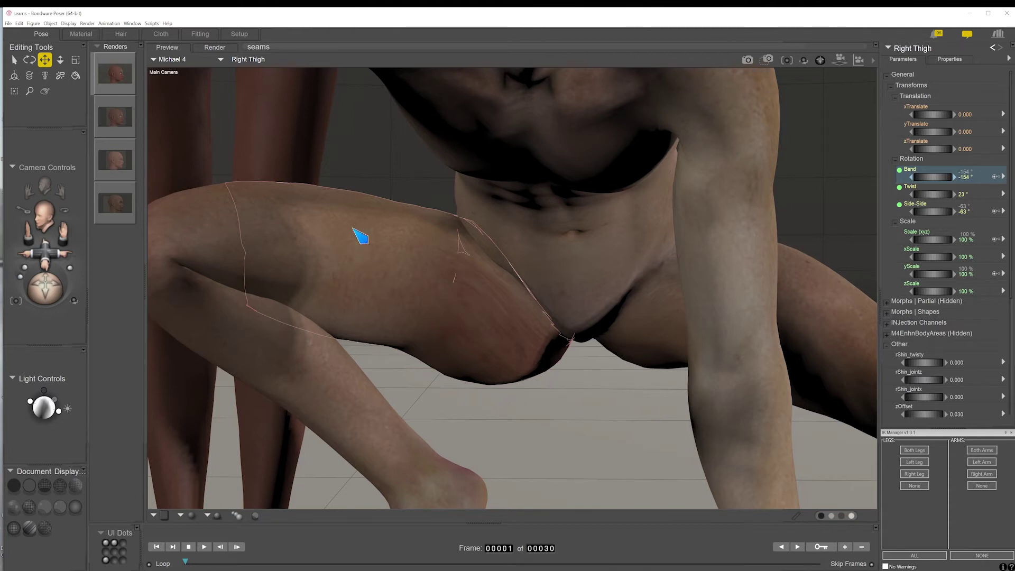
Step: Change Michael 4's skinning method from the Figure menu
click(33, 24)
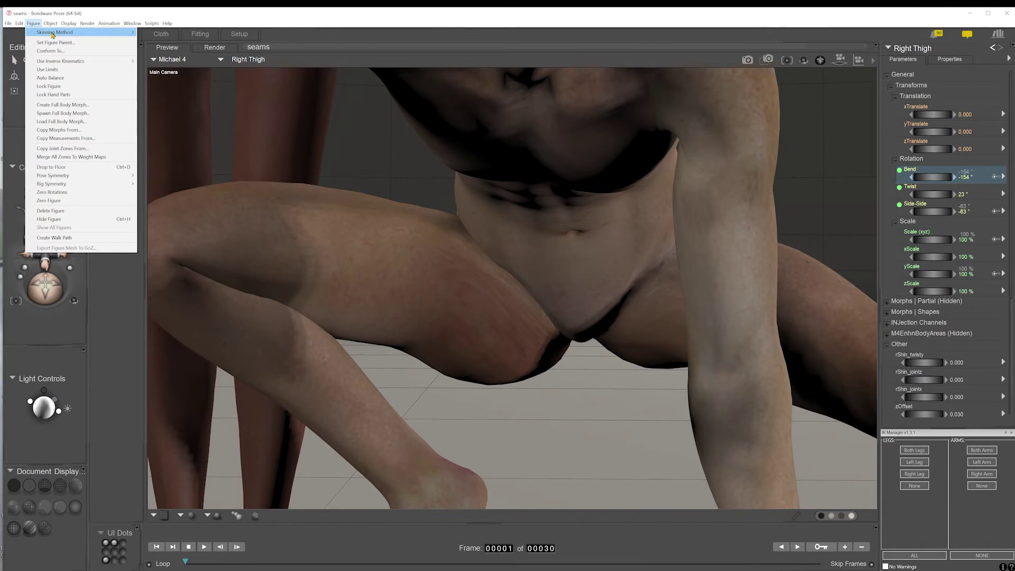
mouse_move(70, 36)
click(163, 41)
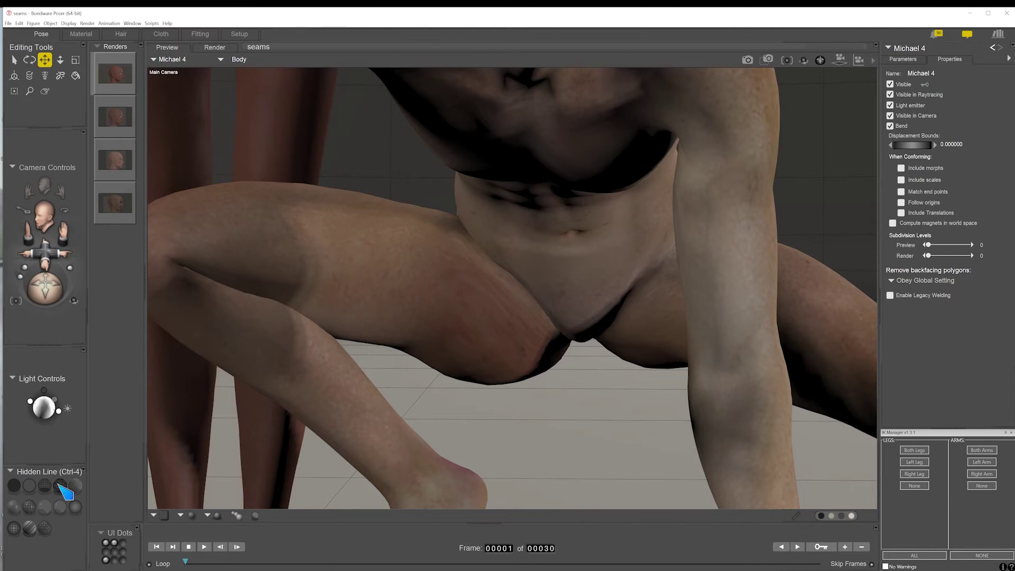
Step: Show Hidden Line display and try subdivision level 2, then undo it back to 0
click(60, 485)
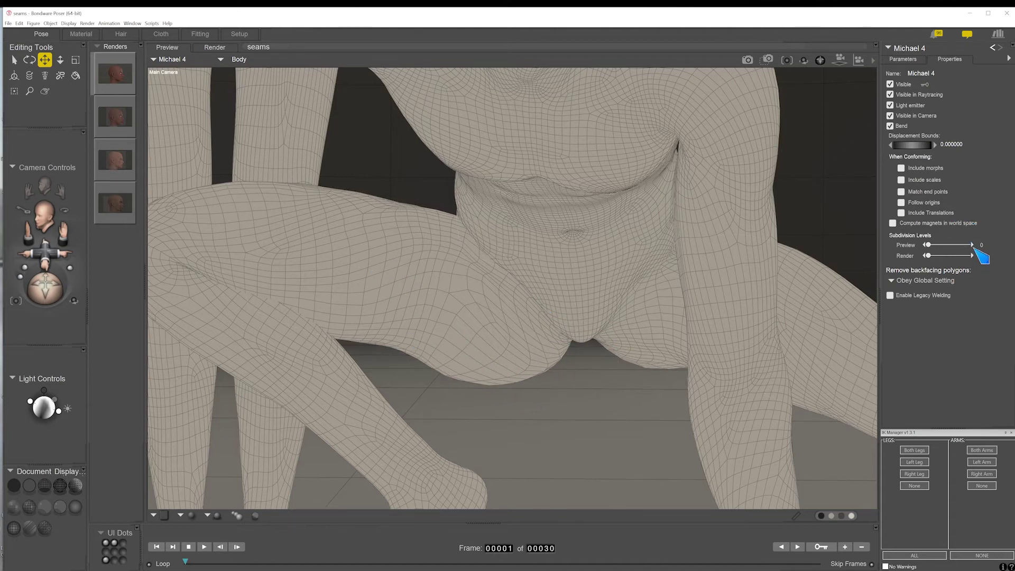
click(971, 245)
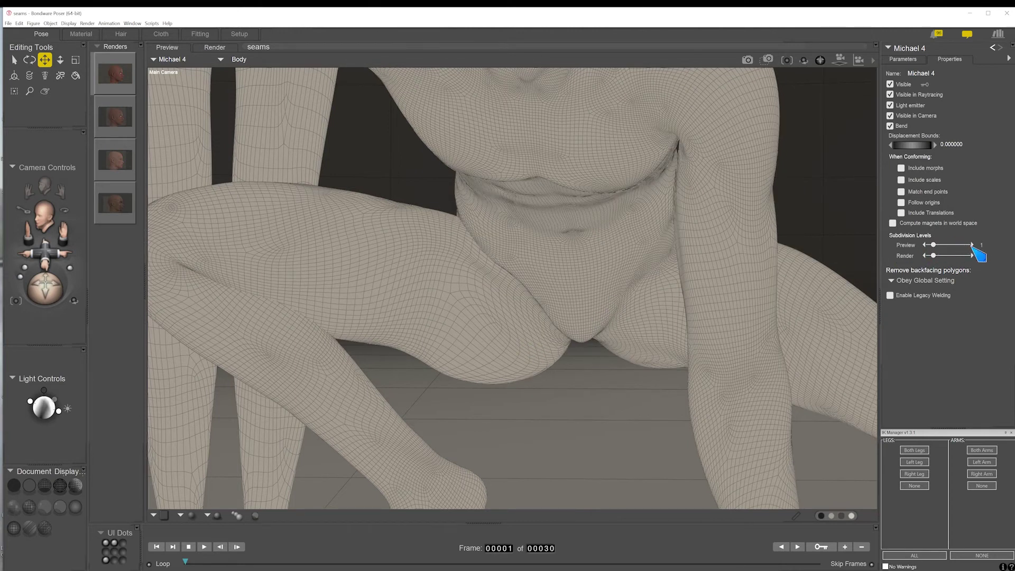
click(972, 245)
click(565, 339)
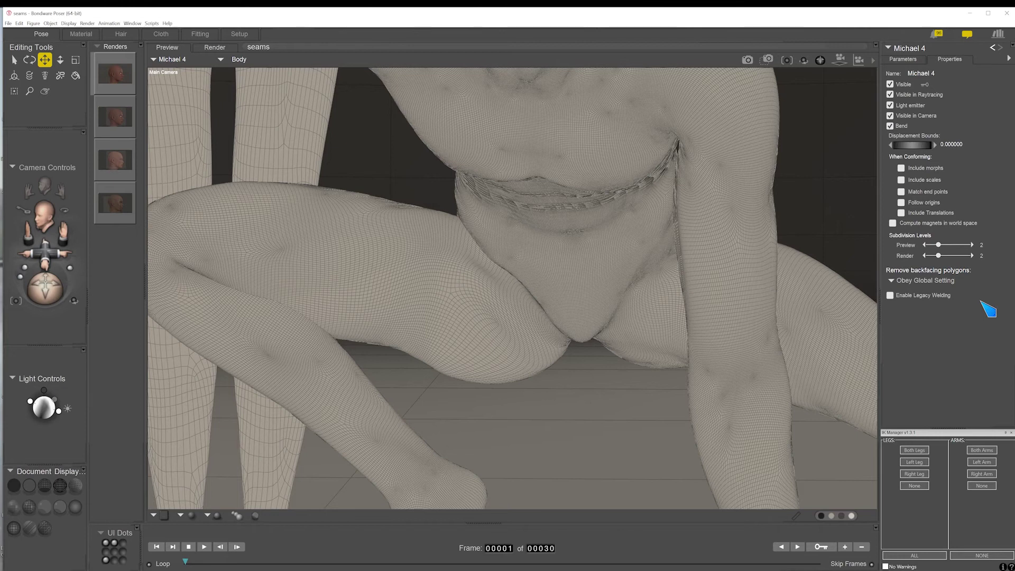
key(ctrl+z)
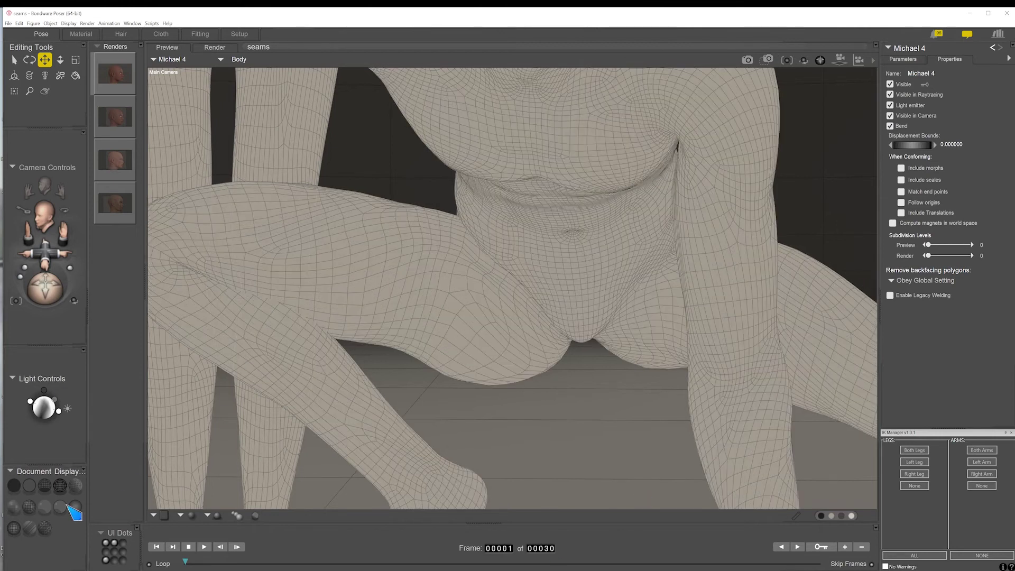
Step: Switch to Texture Shaded display and frame and select Victoria4's Left Collar close up
click(31, 528)
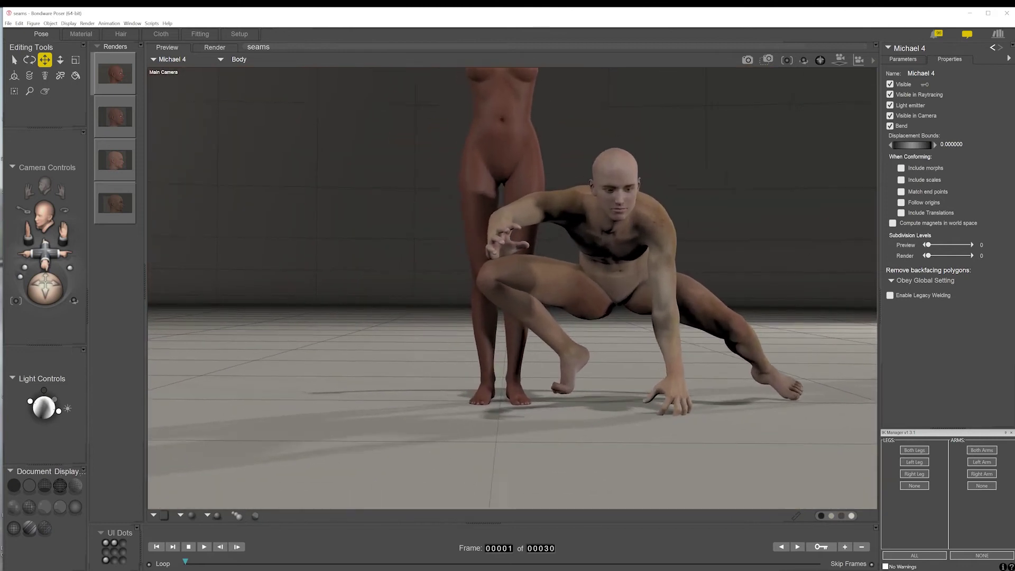
drag(58, 252, 57, 232)
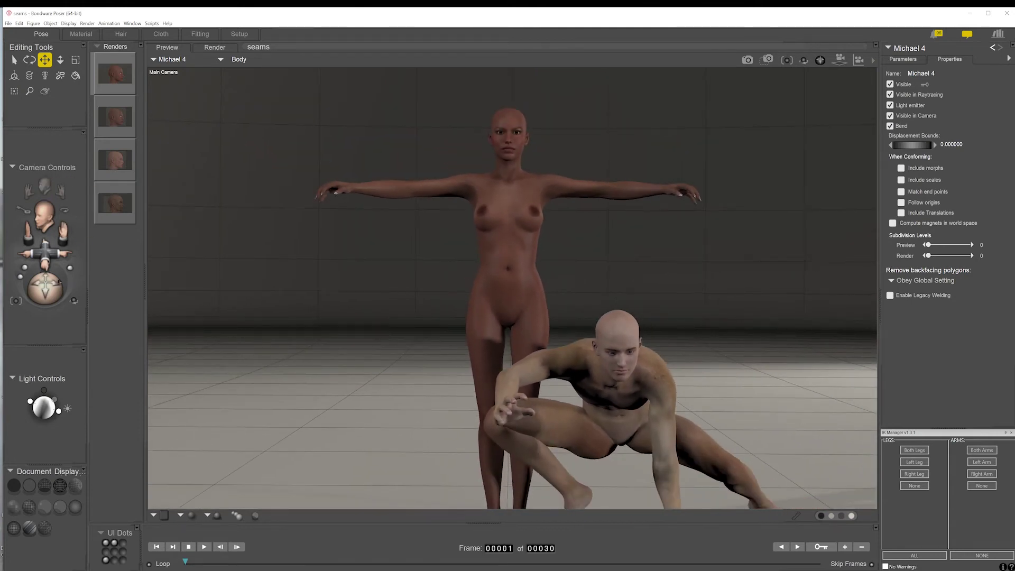
drag(48, 288, 48, 282)
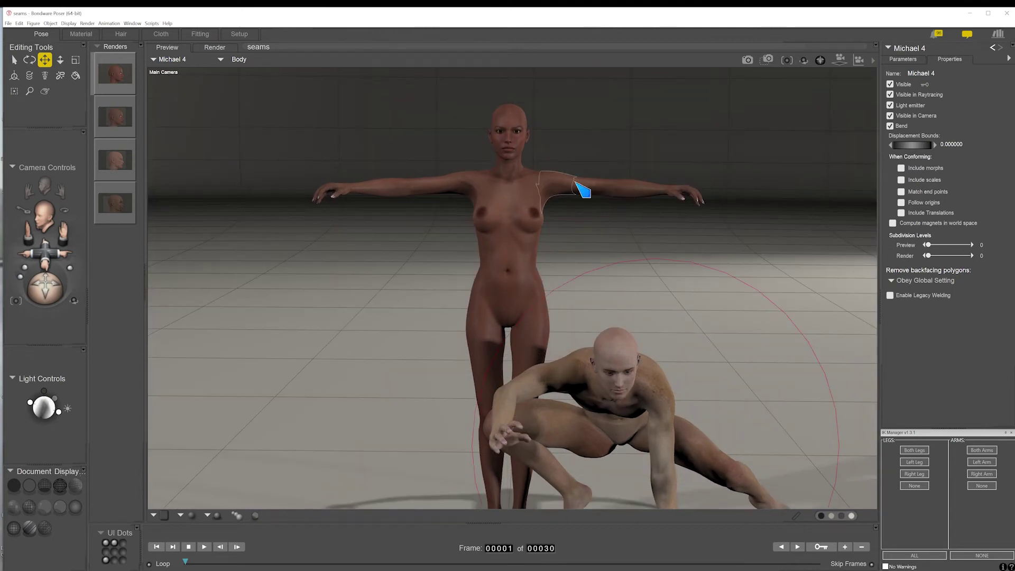
click(572, 186)
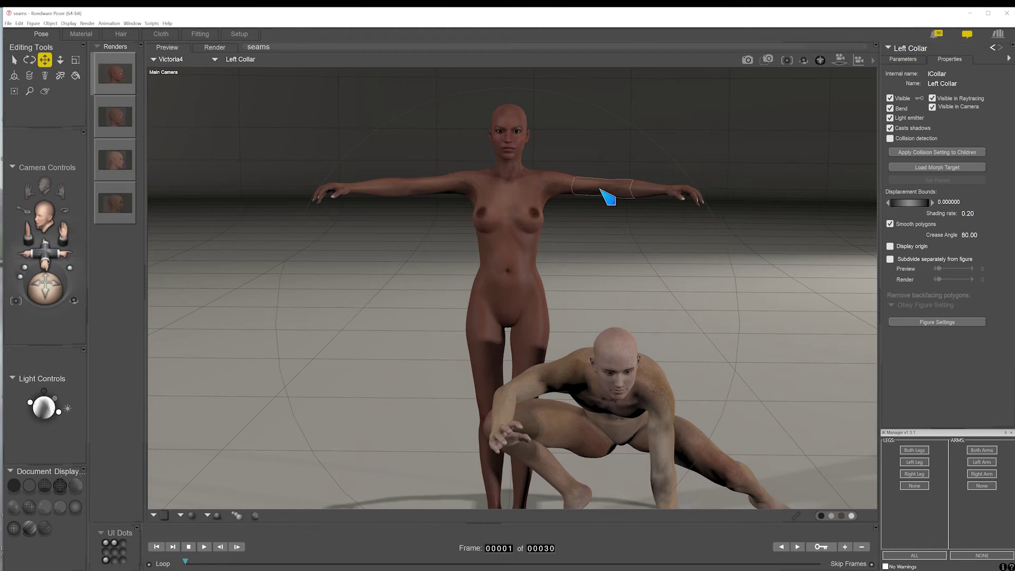
drag(45, 252, 63, 228)
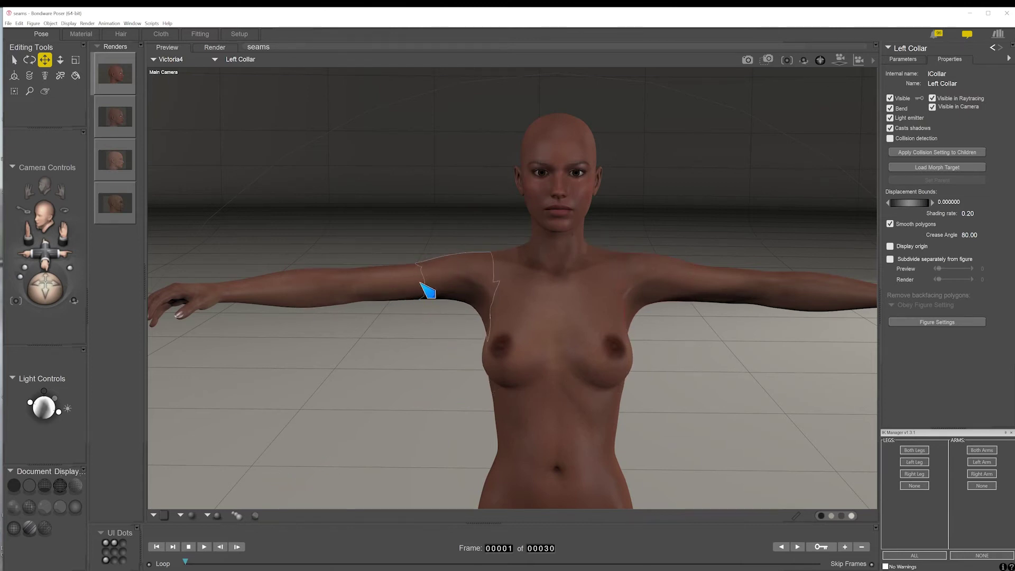
Step: View the saved face profile render, then return to preview and open the Material room
click(117, 121)
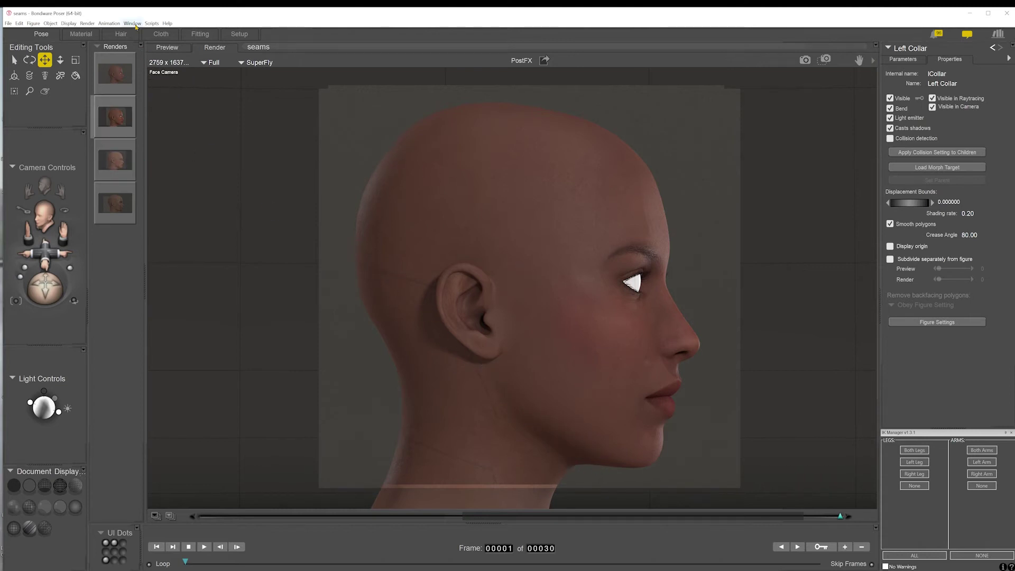
click(169, 47)
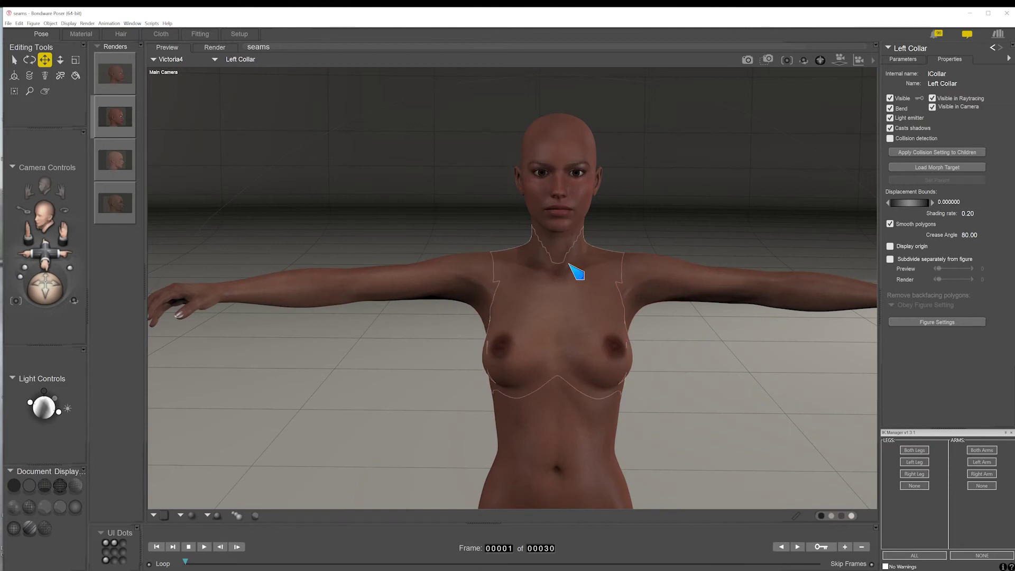
click(82, 35)
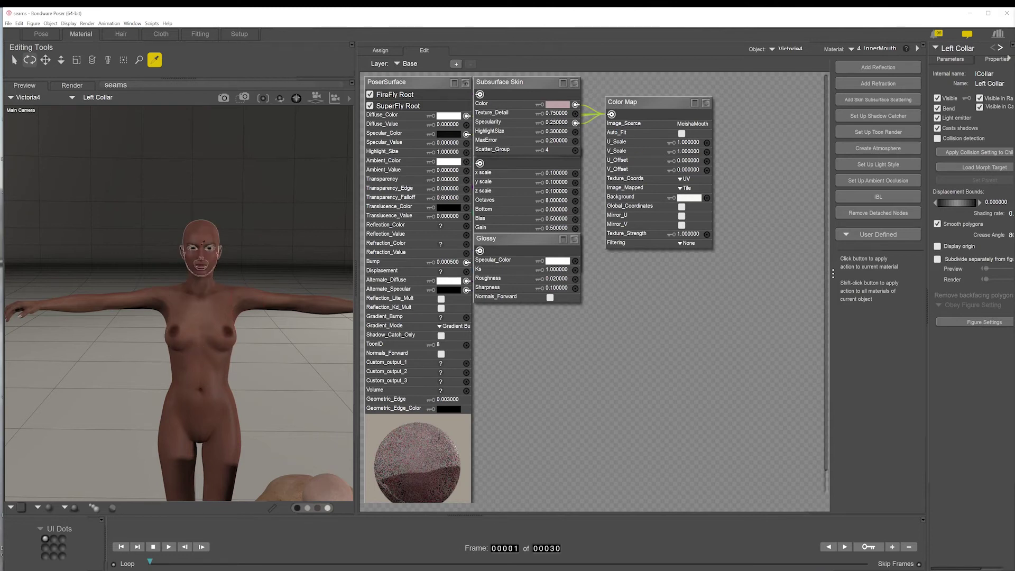
Step: On 1_SkinFace, set the Image_Map Filtering to None, then back to Quality, and return to the Pose room
click(203, 234)
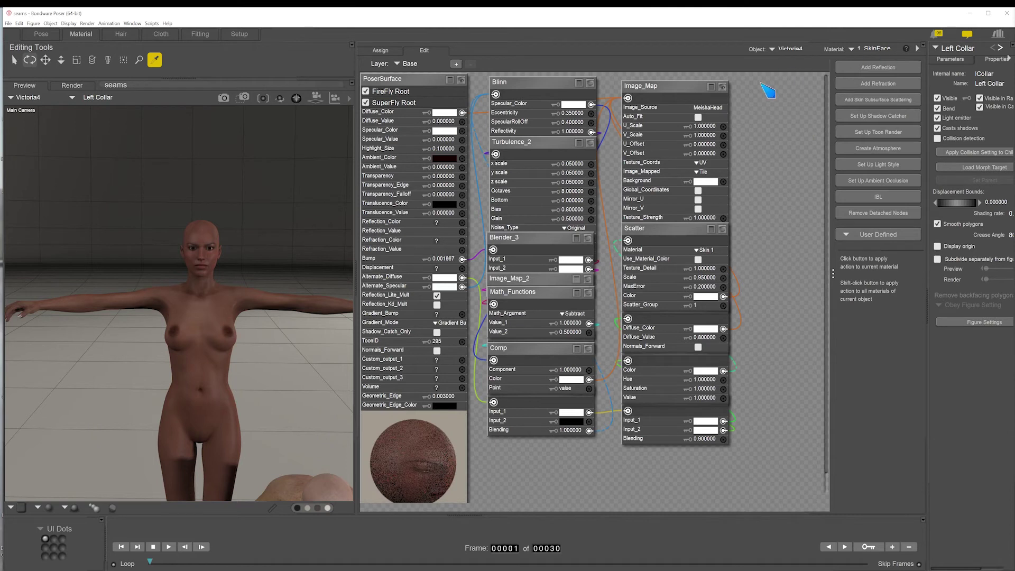
click(684, 88)
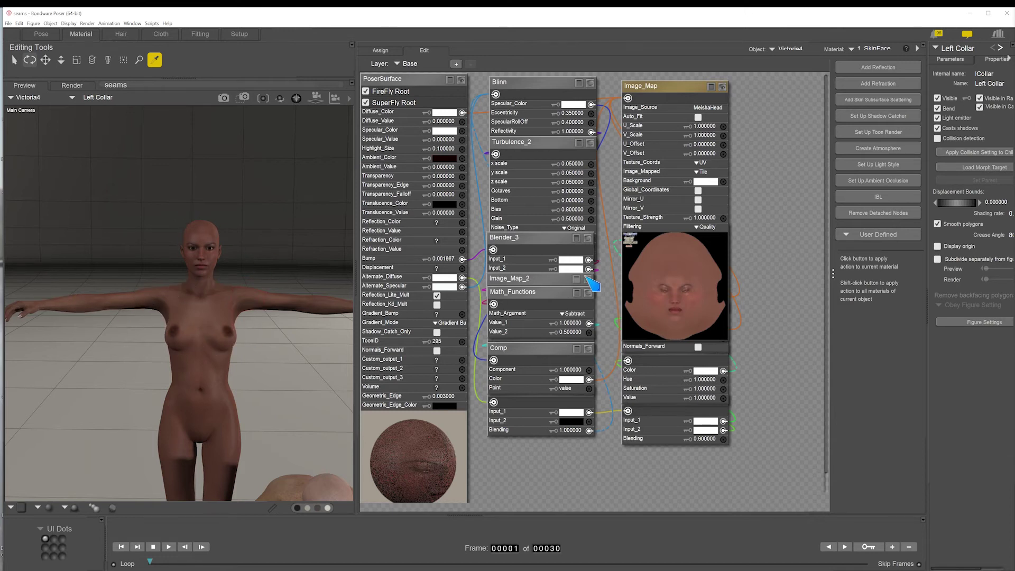
click(724, 227)
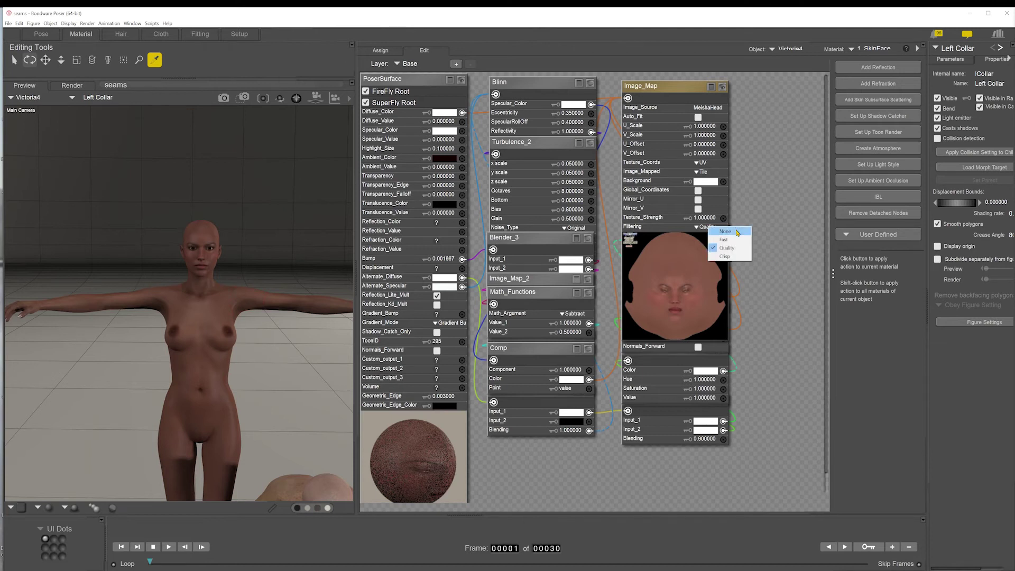
click(738, 232)
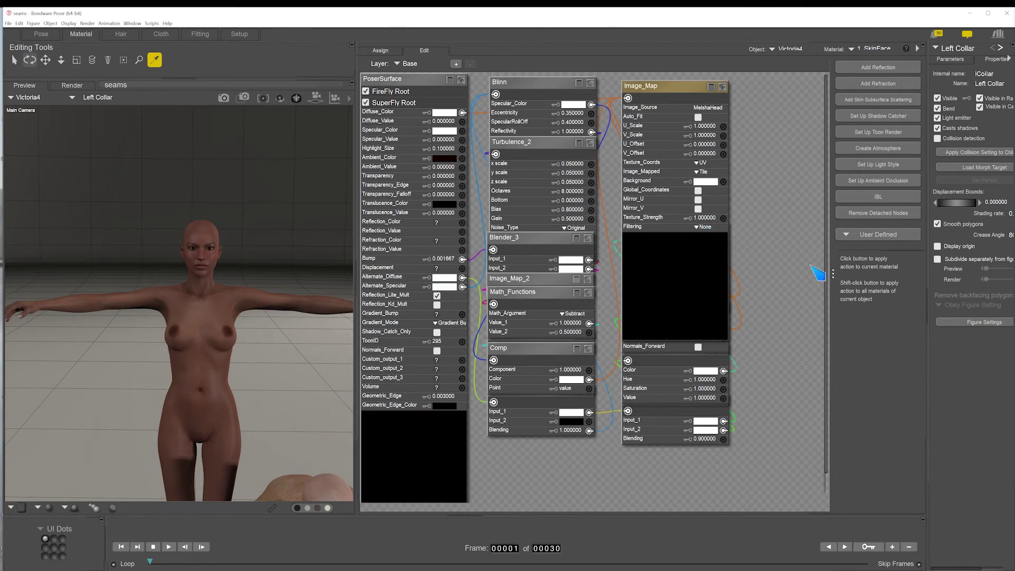
click(706, 227)
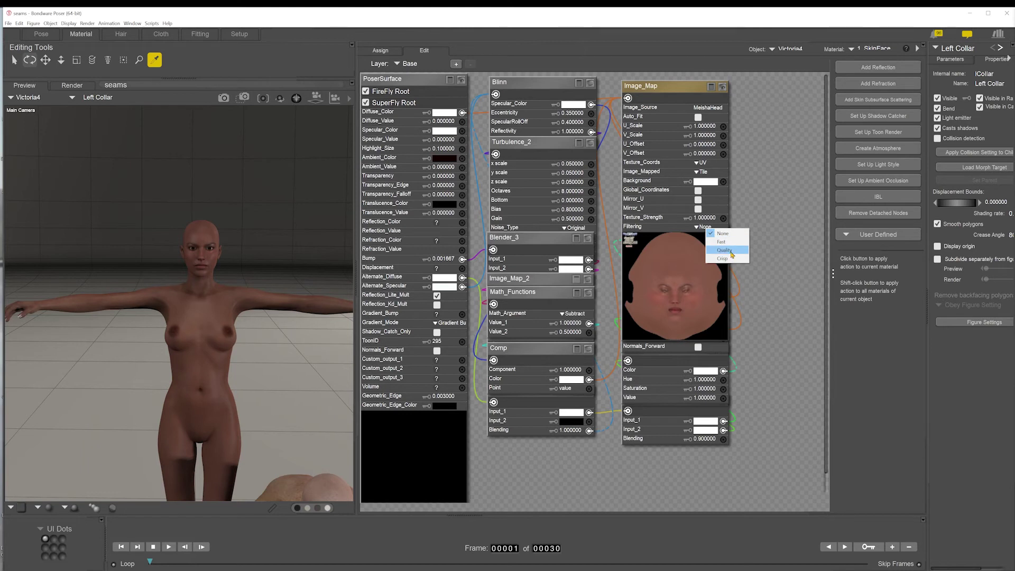
click(725, 250)
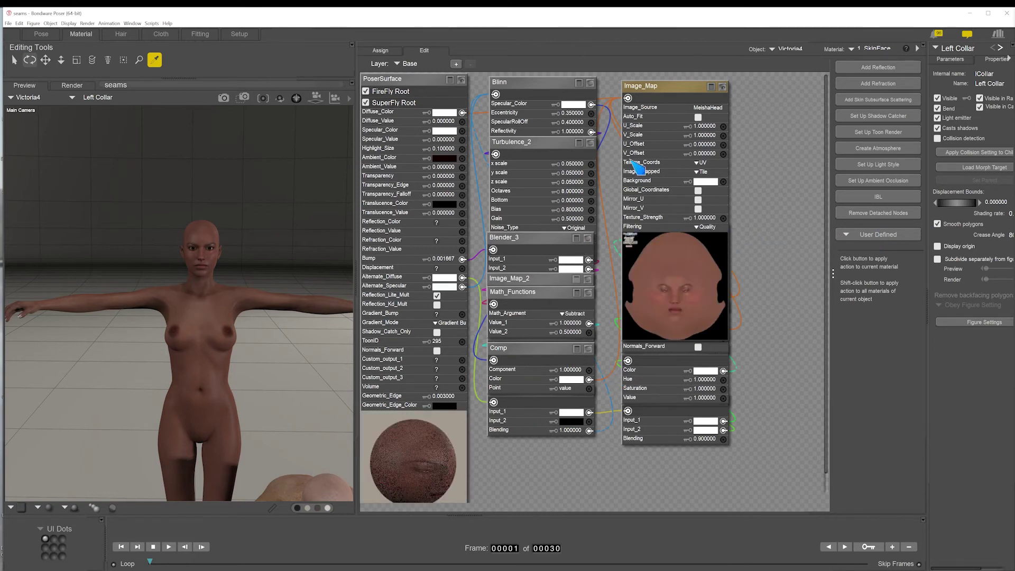
click(42, 34)
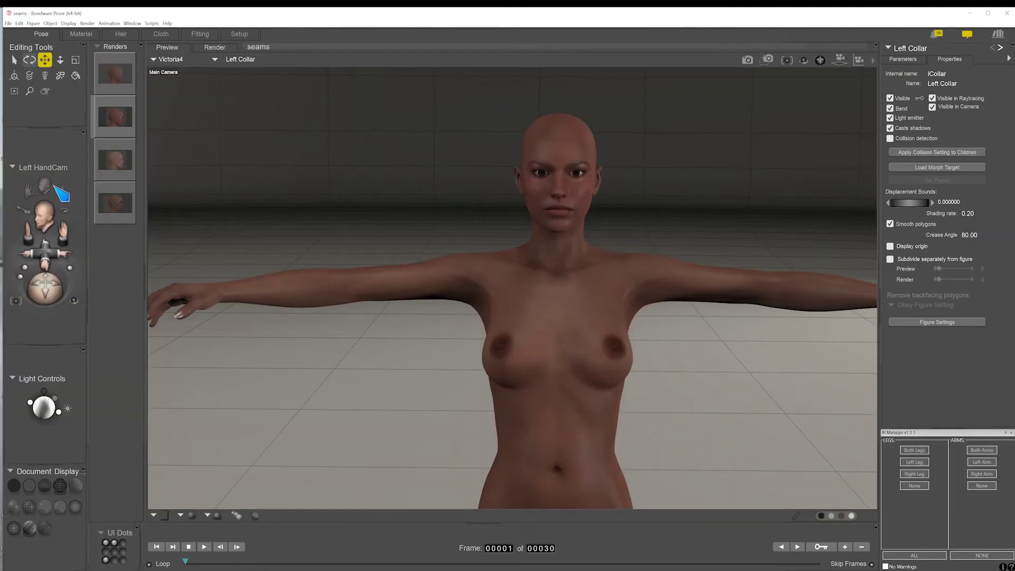
Step: Select the head in the Face Camera and dolly and orbit to a close right-side profile
click(574, 141)
click(43, 189)
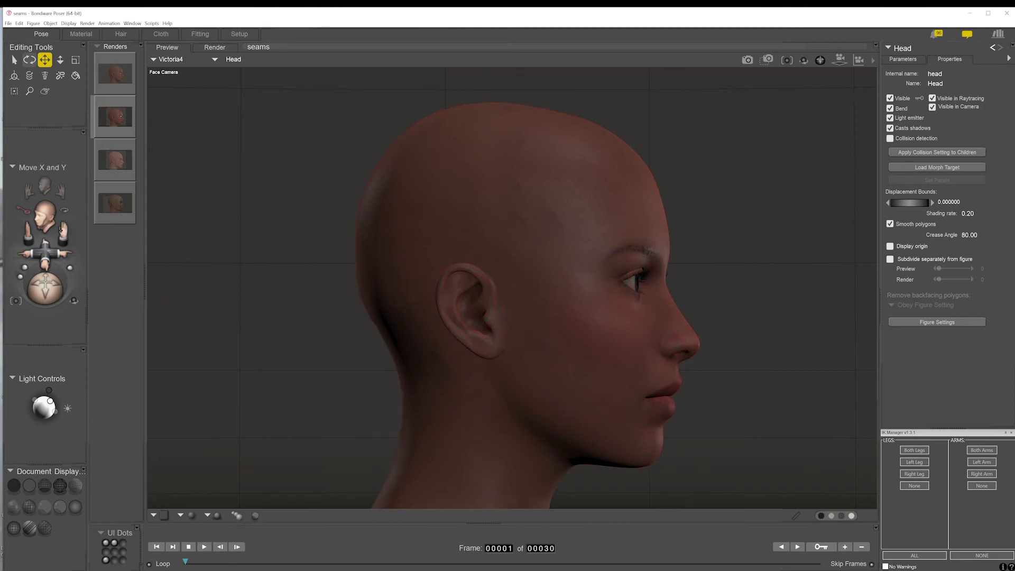
drag(68, 268, 70, 270)
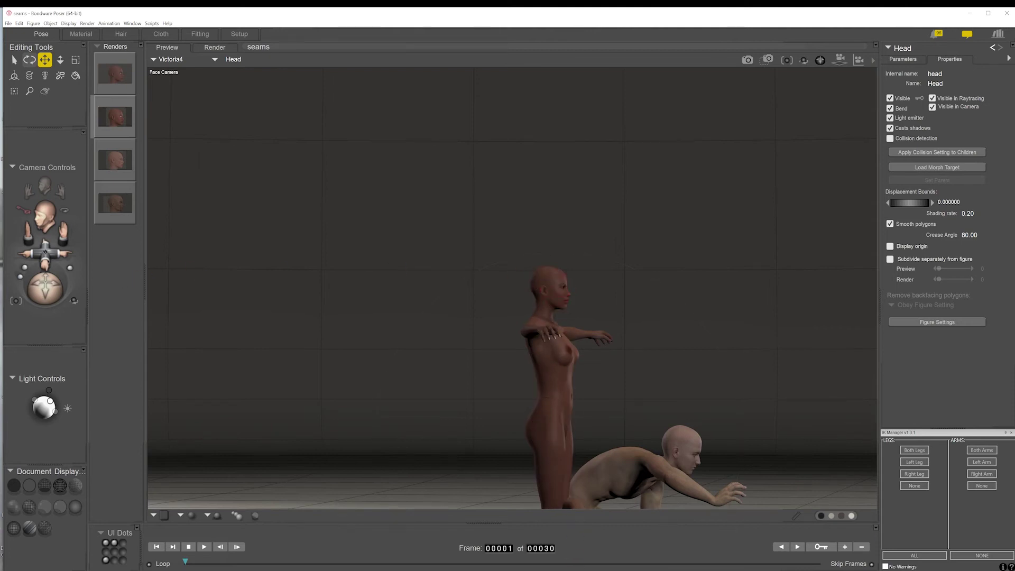
drag(43, 248, 44, 212)
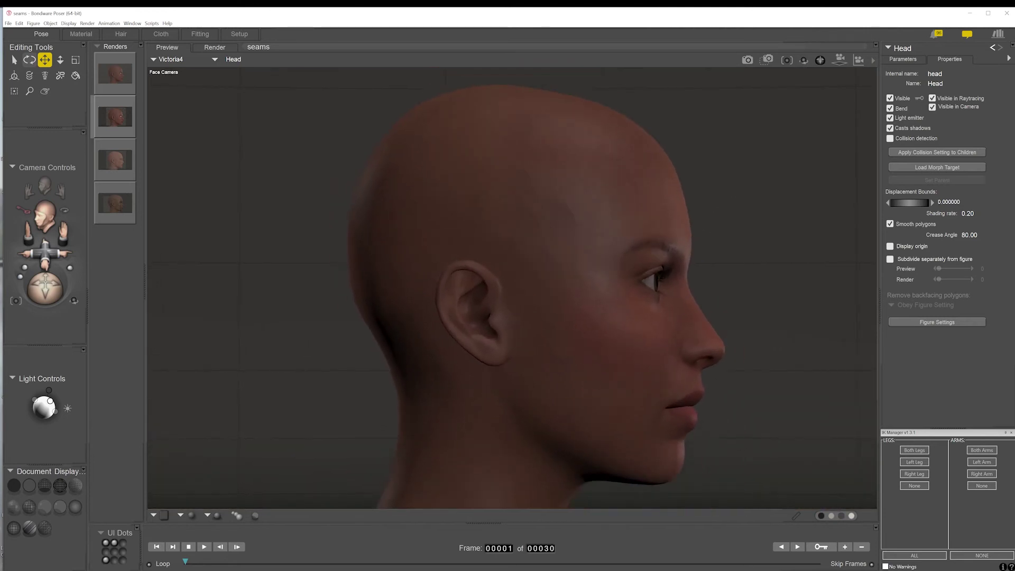
drag(53, 284, 34, 284)
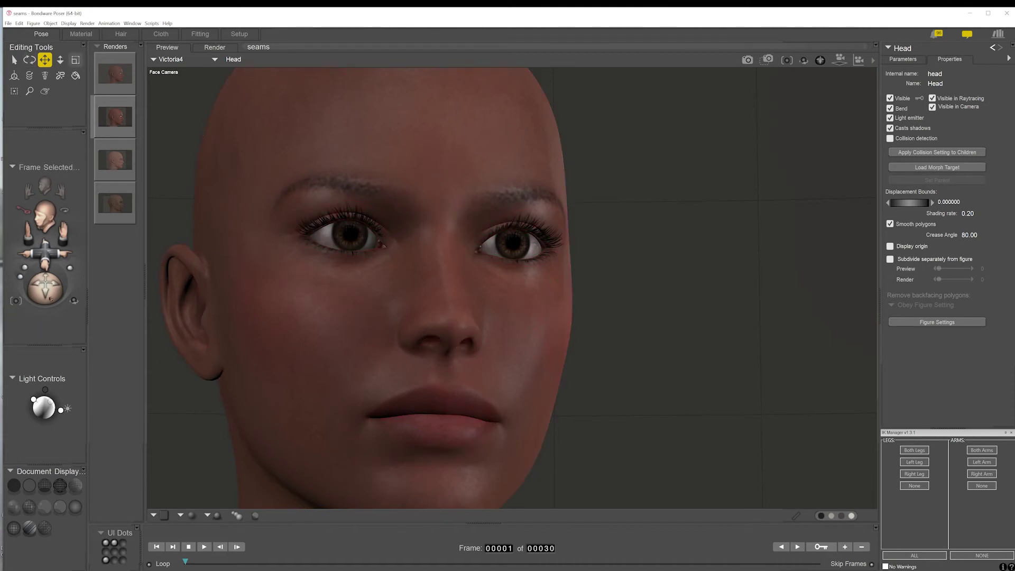
drag(51, 299, 16, 300)
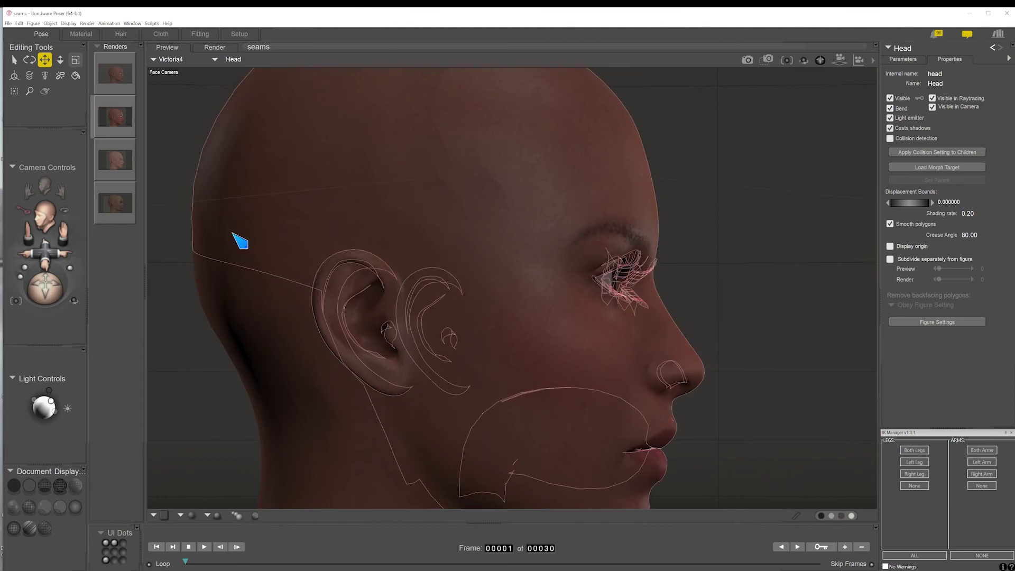
Step: Dolly the face camera back until the head and neck fit in the viewport
mouse_move(45, 253)
mouse_down()
mouse_move(45, 262)
mouse_move(42, 247)
mouse_up()
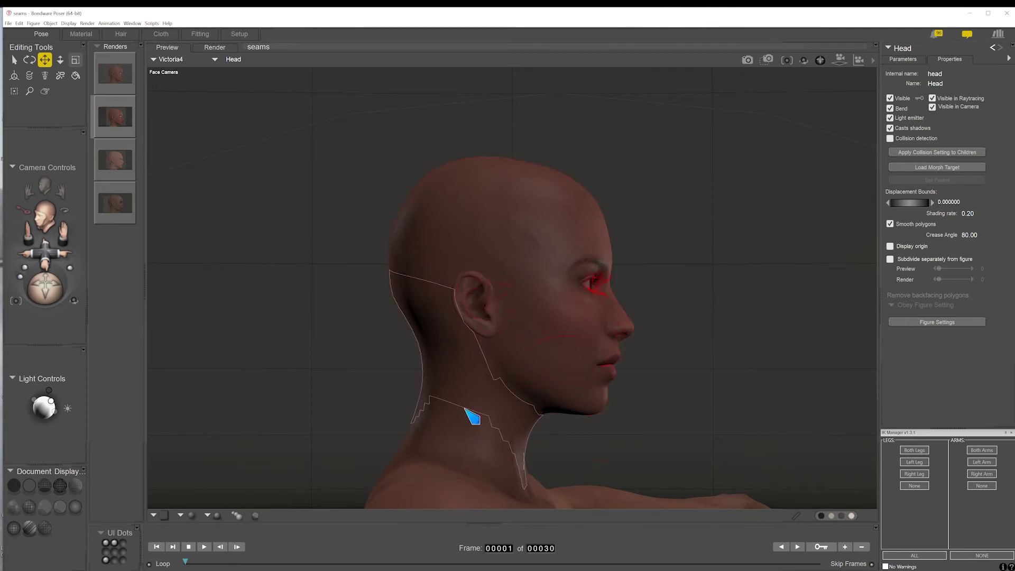
click(494, 180)
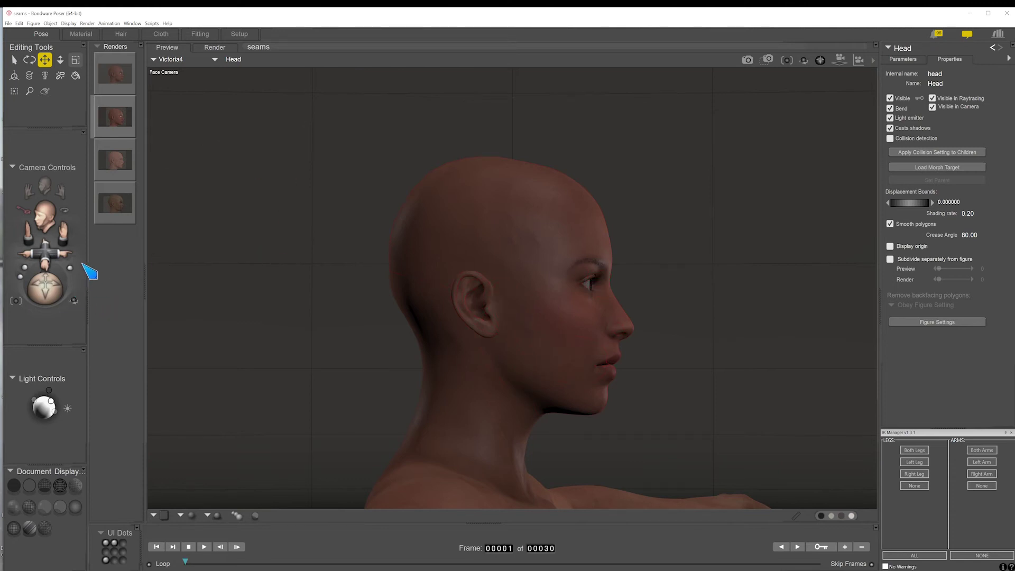
Step: Orbit and dolly the face camera, ending on a straight front view of the figure
drag(53, 296, 93, 304)
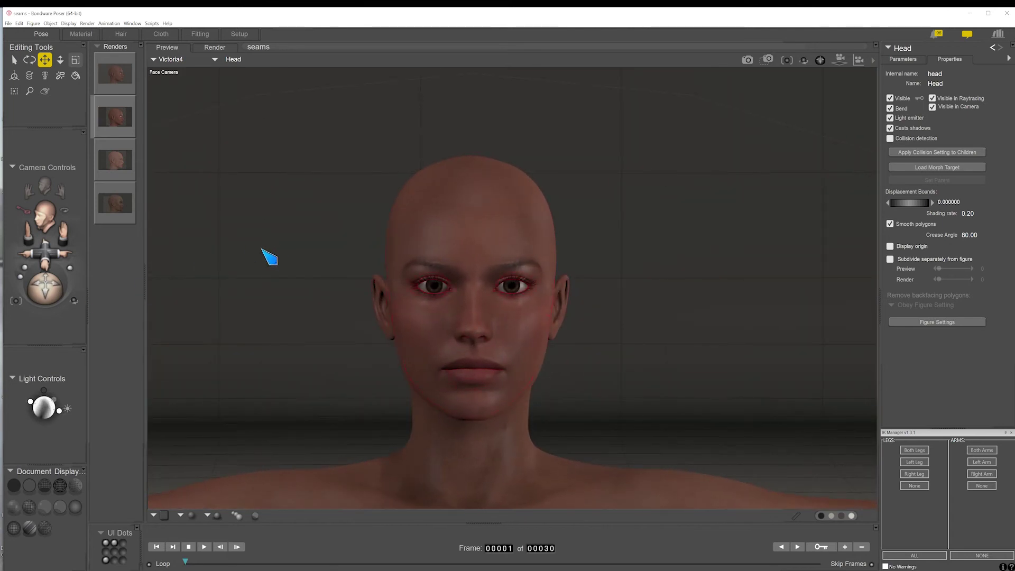
mouse_move(45, 251)
mouse_down()
mouse_move(41, 268)
mouse_move(45, 243)
mouse_up()
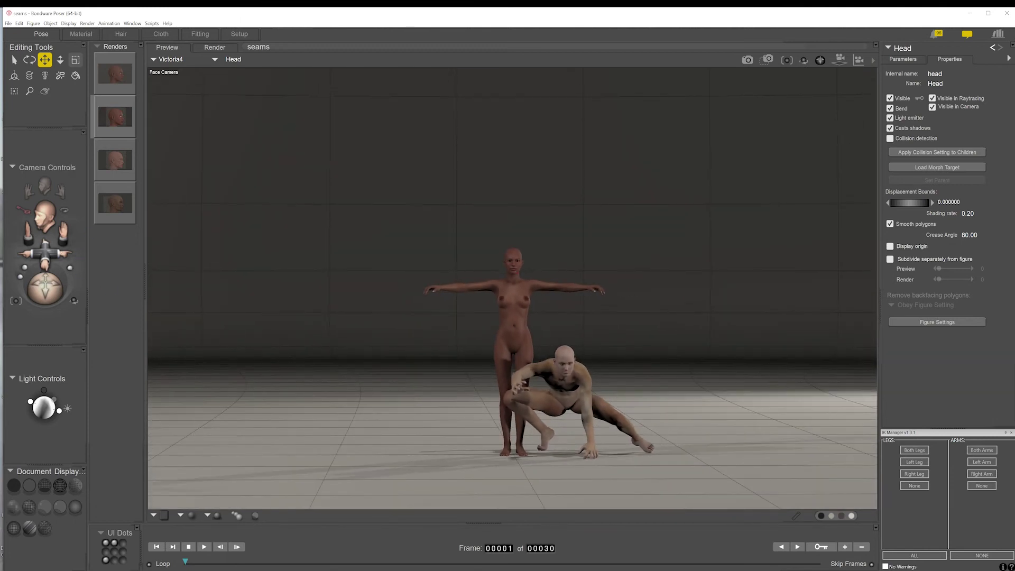
drag(54, 288, 311, 254)
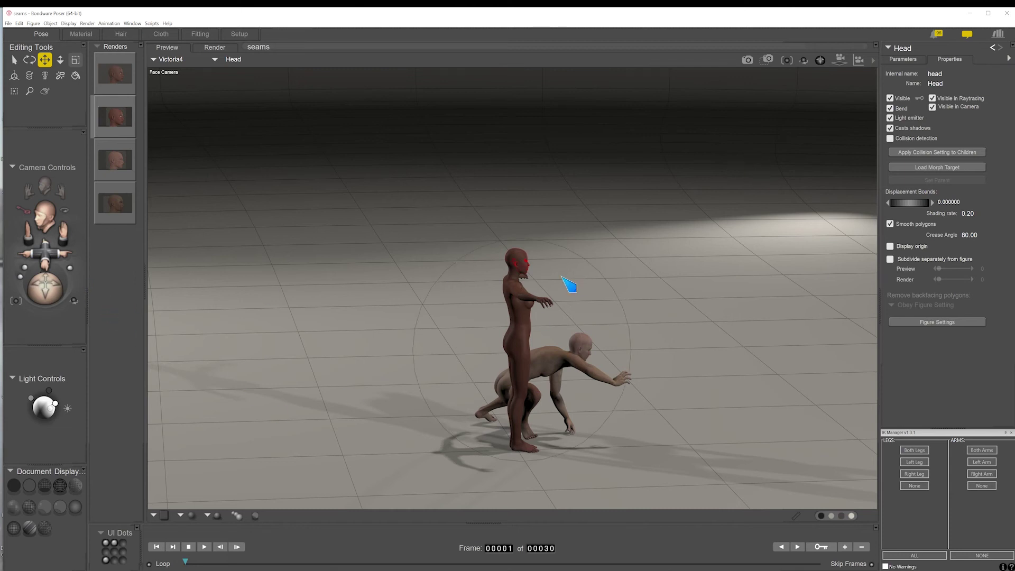
click(13, 299)
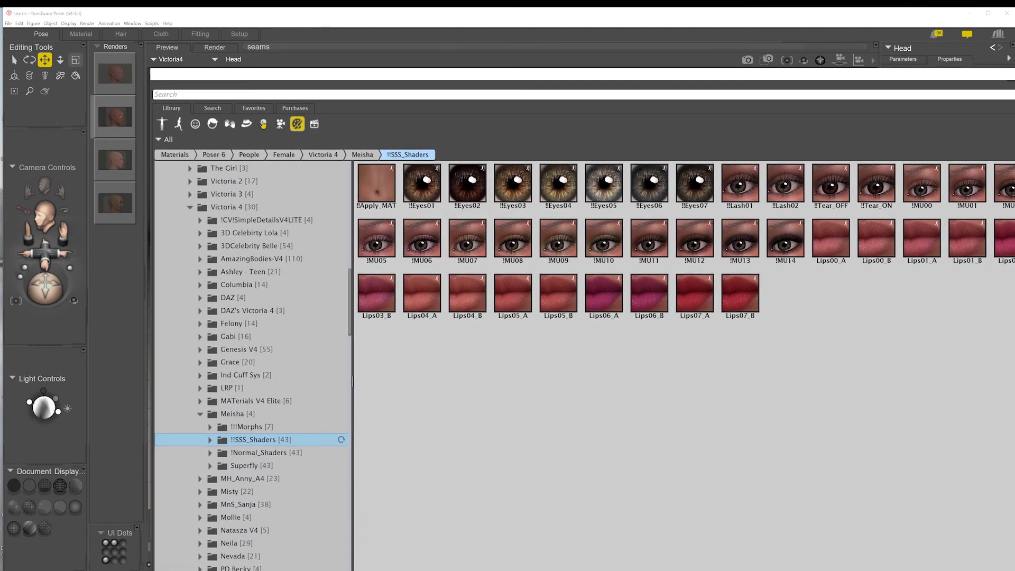
Step: Apply the Studio_Blinds light set from the Poser 6 > Poser 8 lights library folder
click(263, 124)
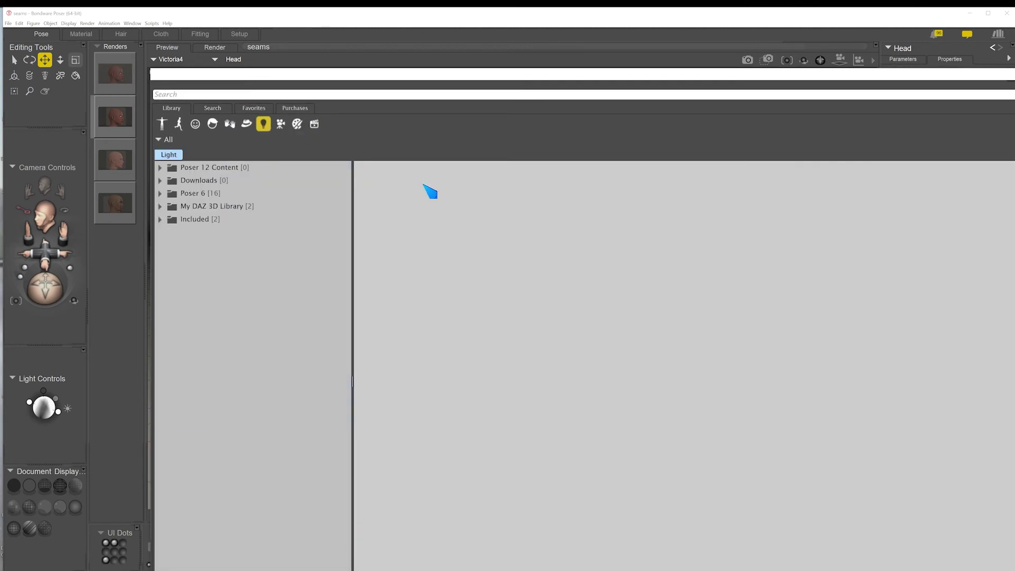
click(201, 194)
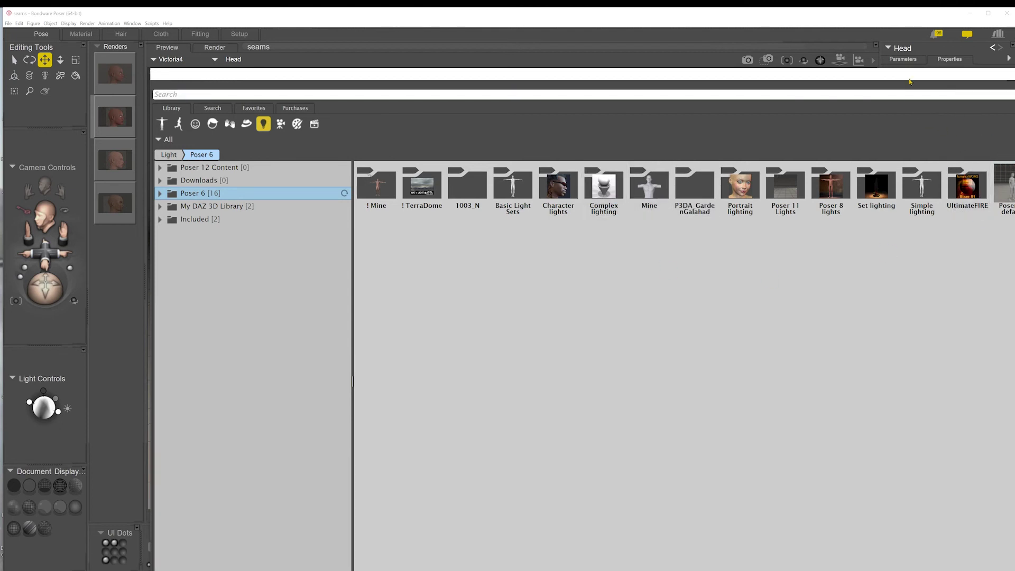
drag(913, 76, 791, 65)
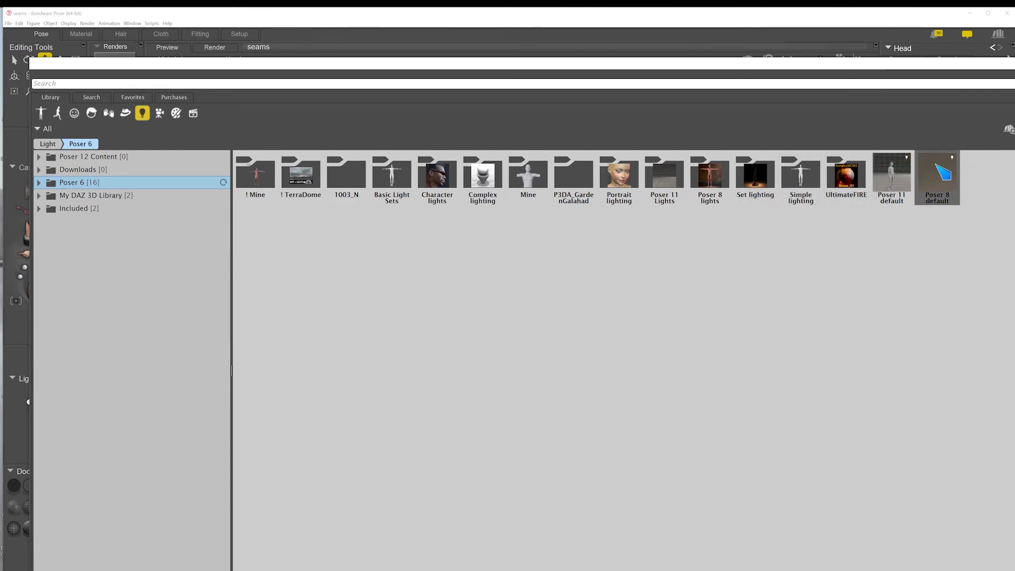
click(944, 172)
double_click(936, 165)
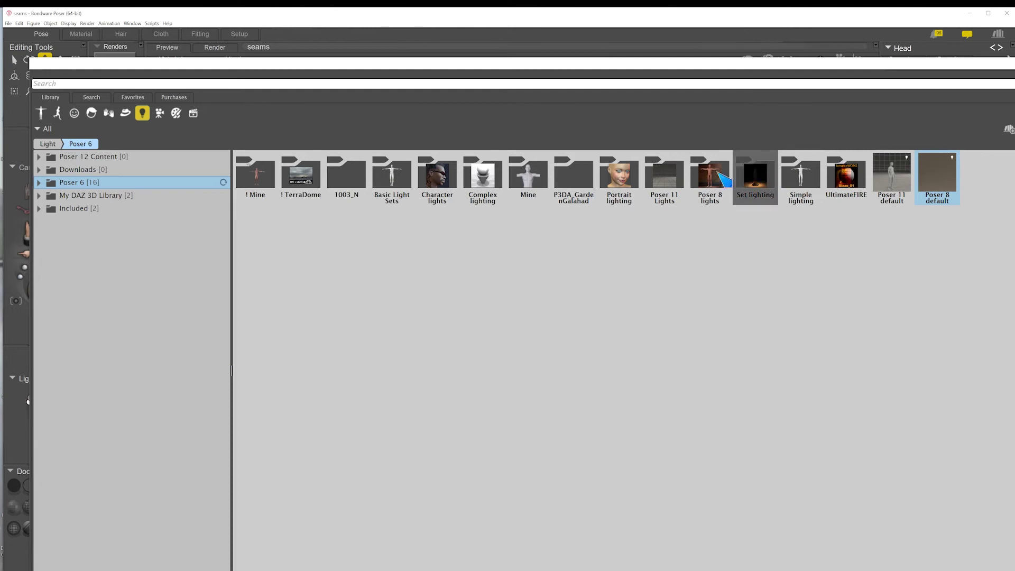
double_click(703, 166)
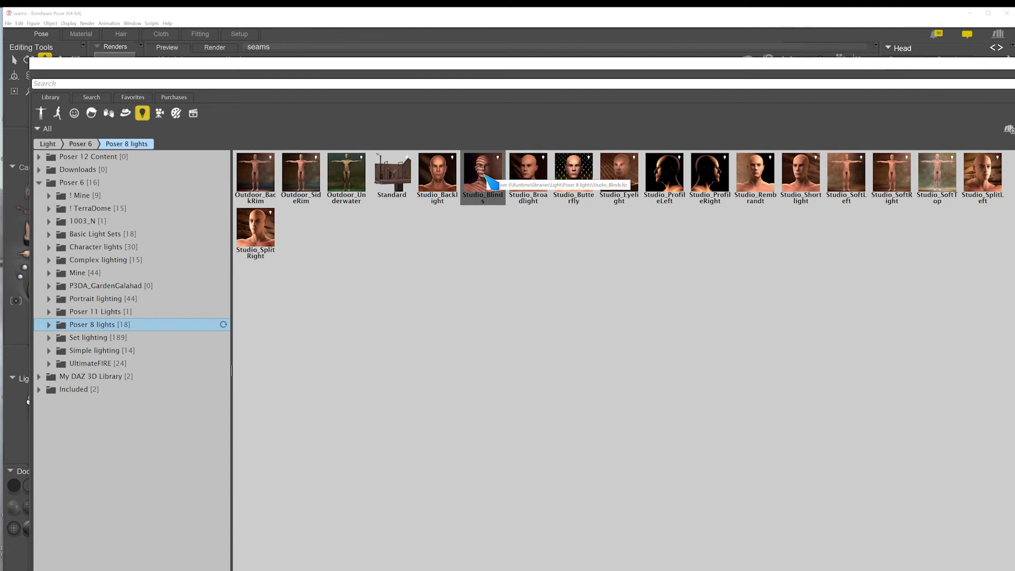
double_click(483, 175)
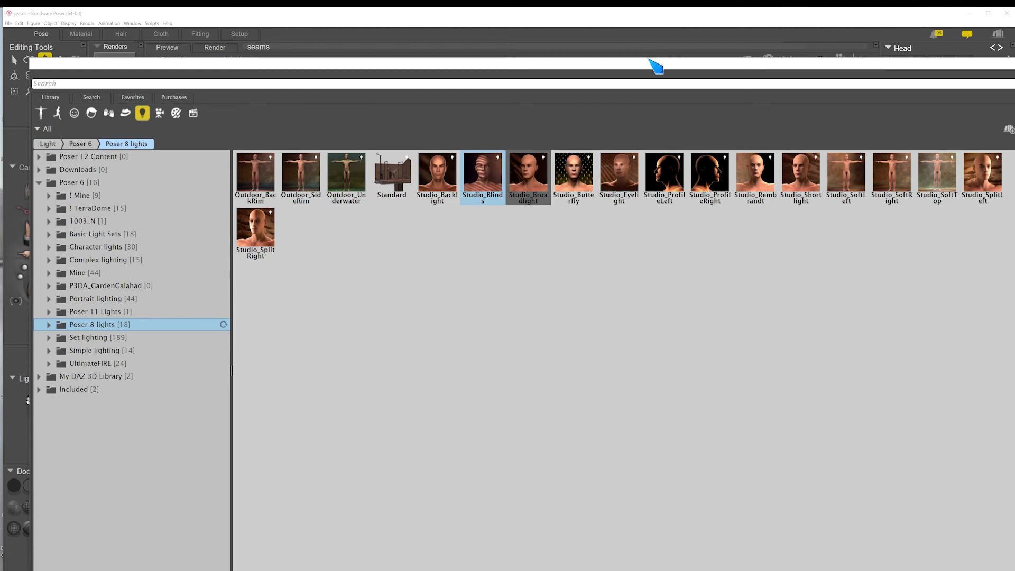
drag(724, 65, 678, 68)
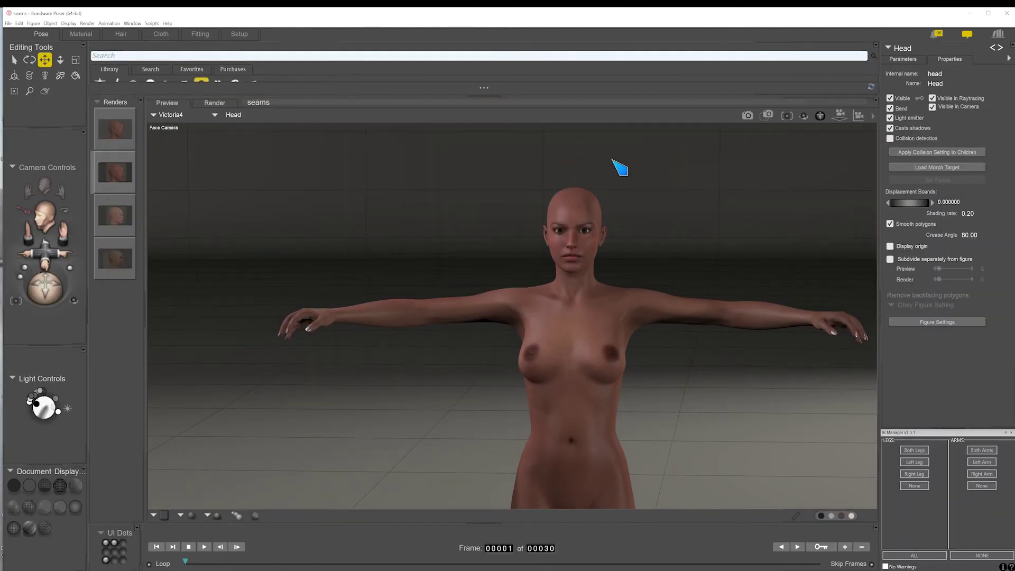
Step: Area-render a rectangle around the head to preview the Studio_Blinds lighting
click(768, 115)
drag(510, 171, 647, 304)
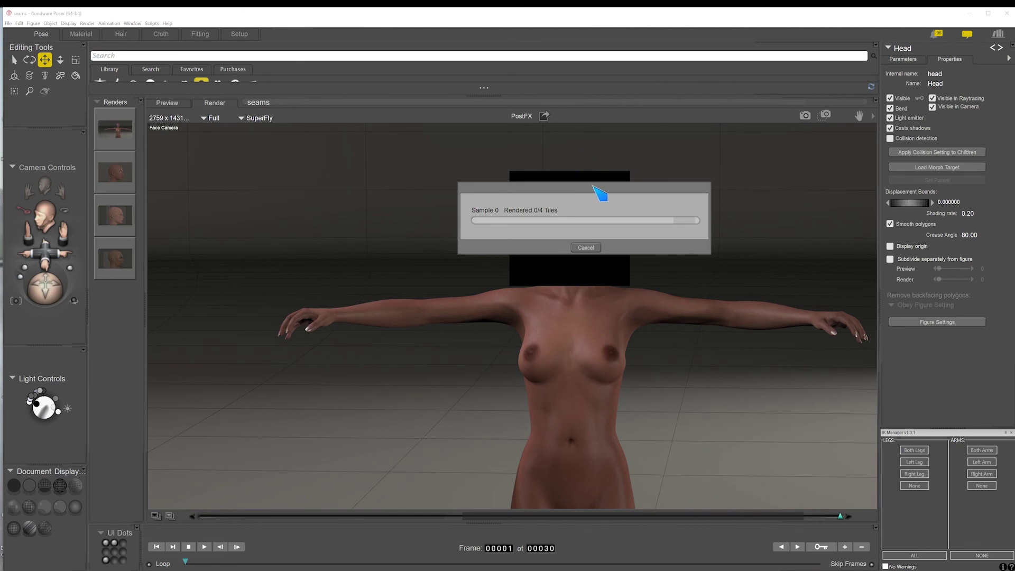
drag(594, 188, 369, 194)
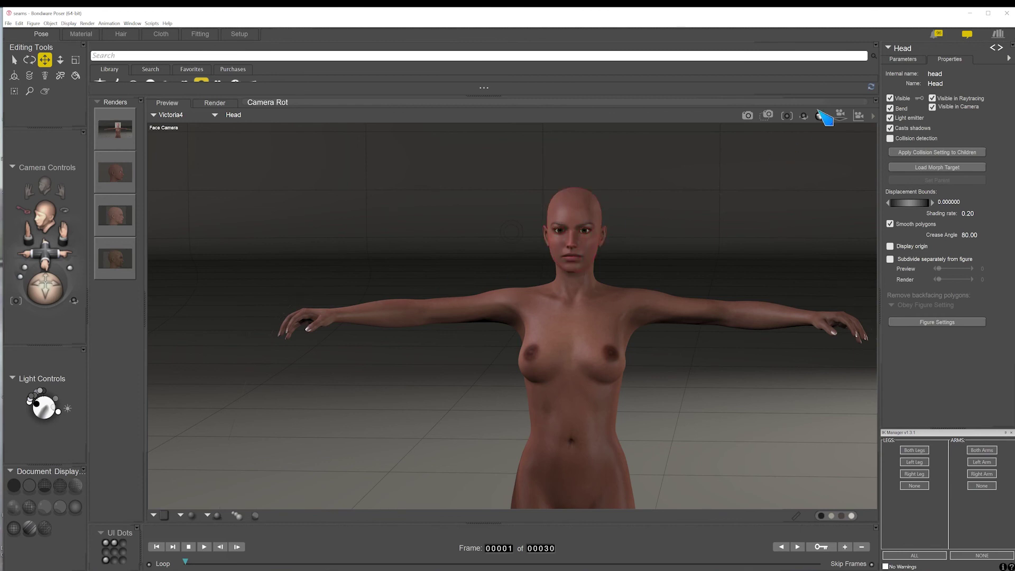
Step: Save FireFly as the render engine in Render Settings
click(872, 117)
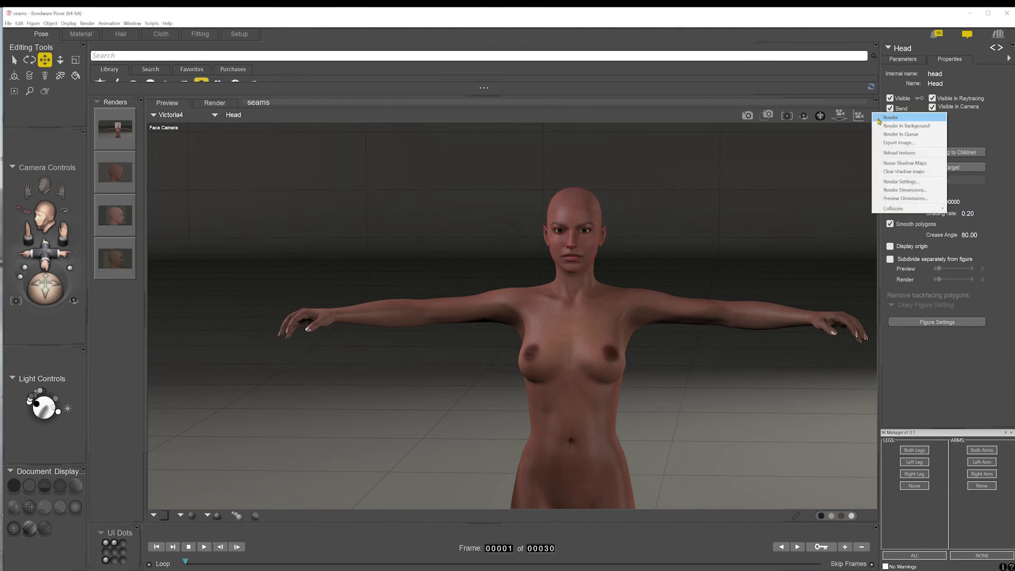
click(916, 182)
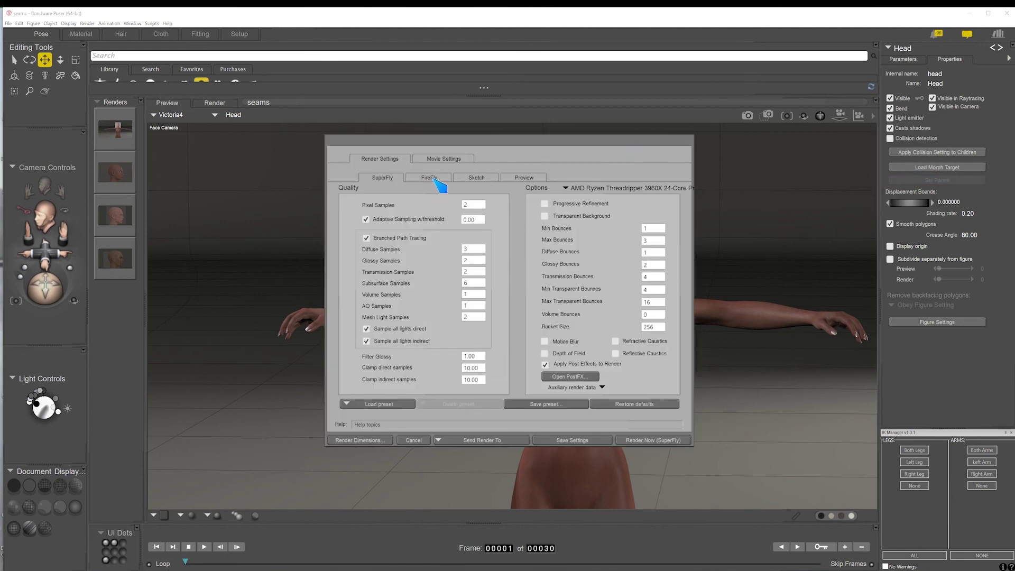
click(435, 178)
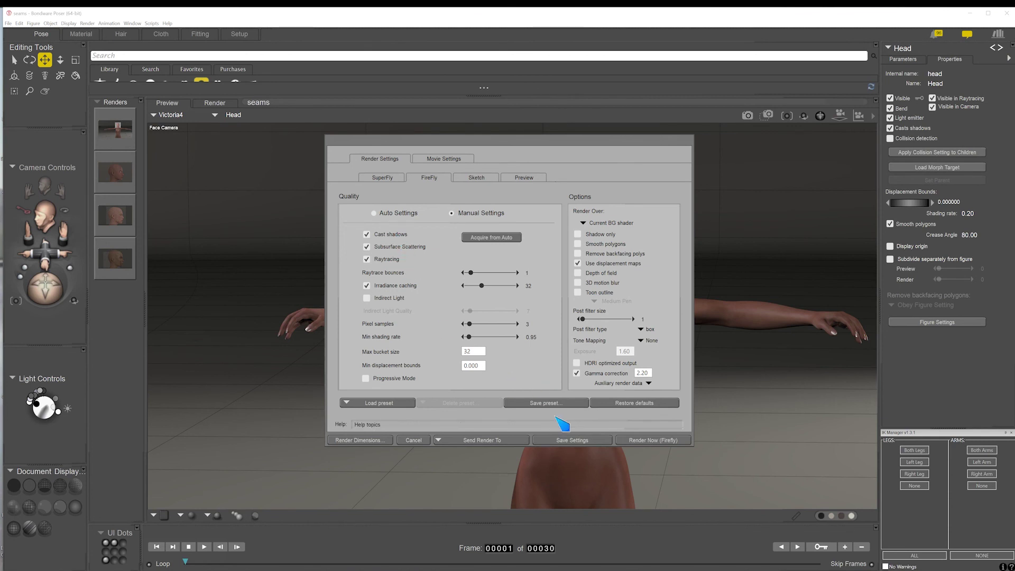
click(588, 443)
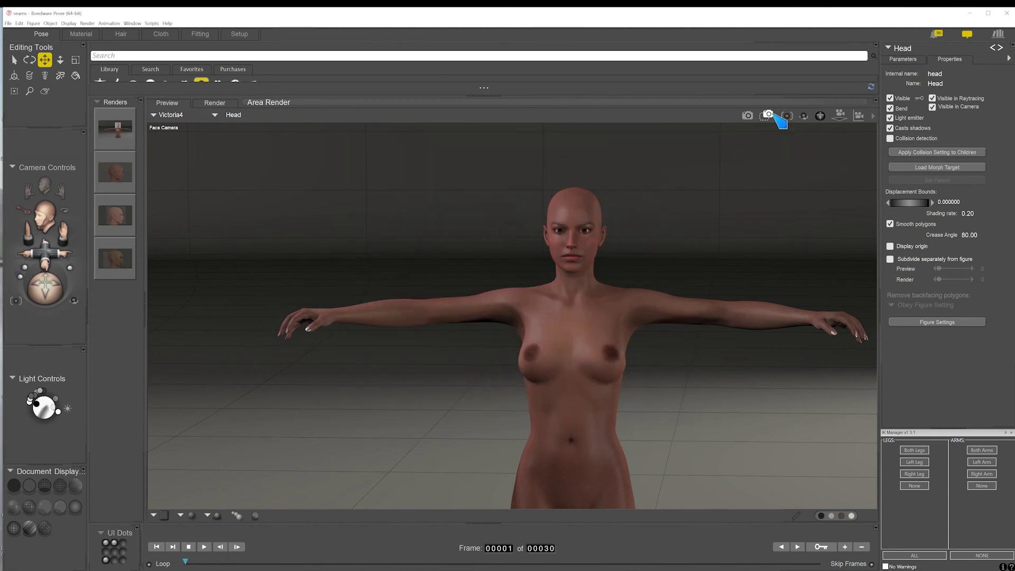
Step: Area-render the head region to show the blinds stripes, then return to the Preview
click(768, 115)
drag(501, 166, 660, 289)
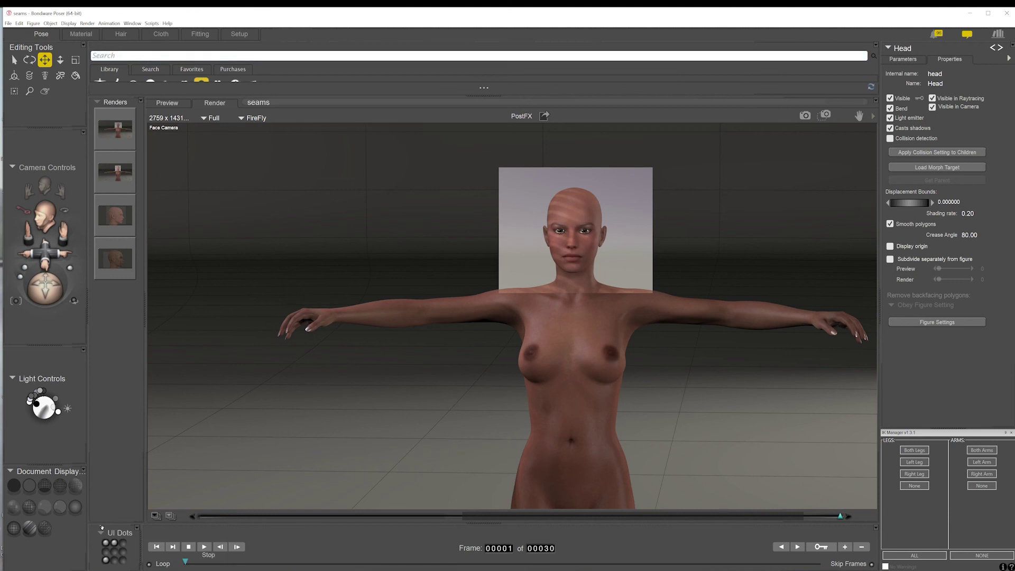
click(106, 543)
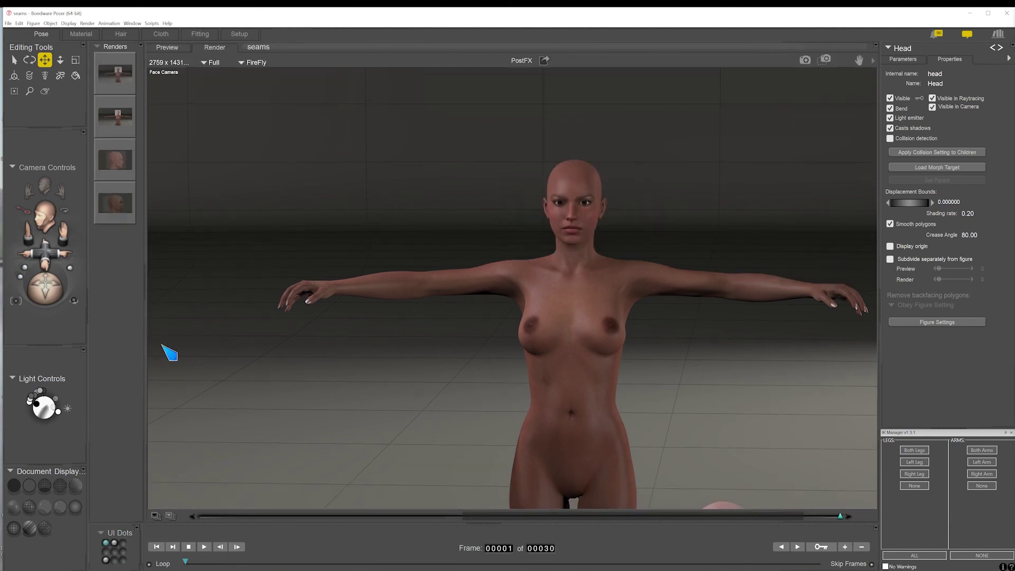
Step: View the Blinds light's nodes in the Material room, move the Light node, return to Pose
click(82, 35)
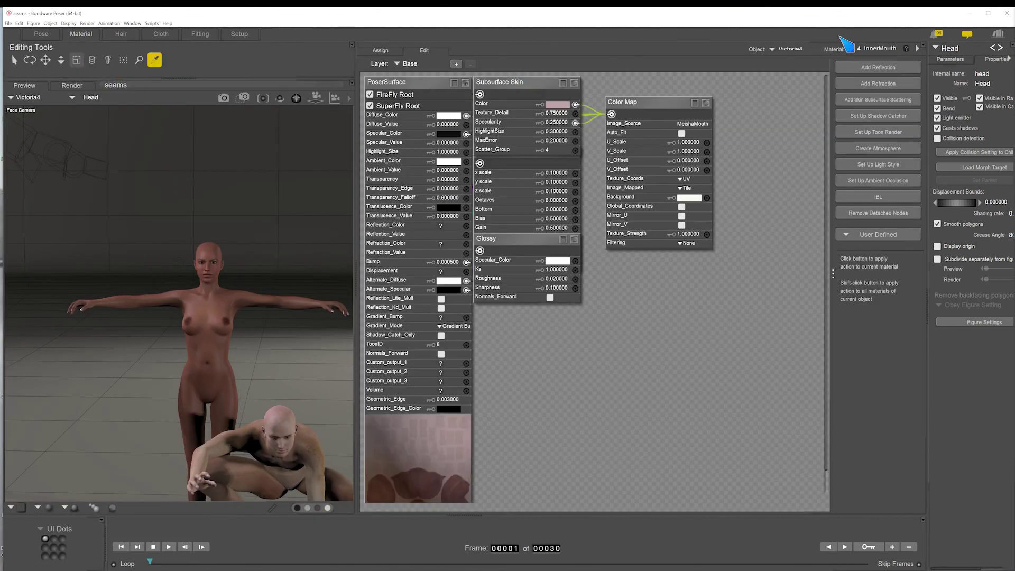
click(793, 50)
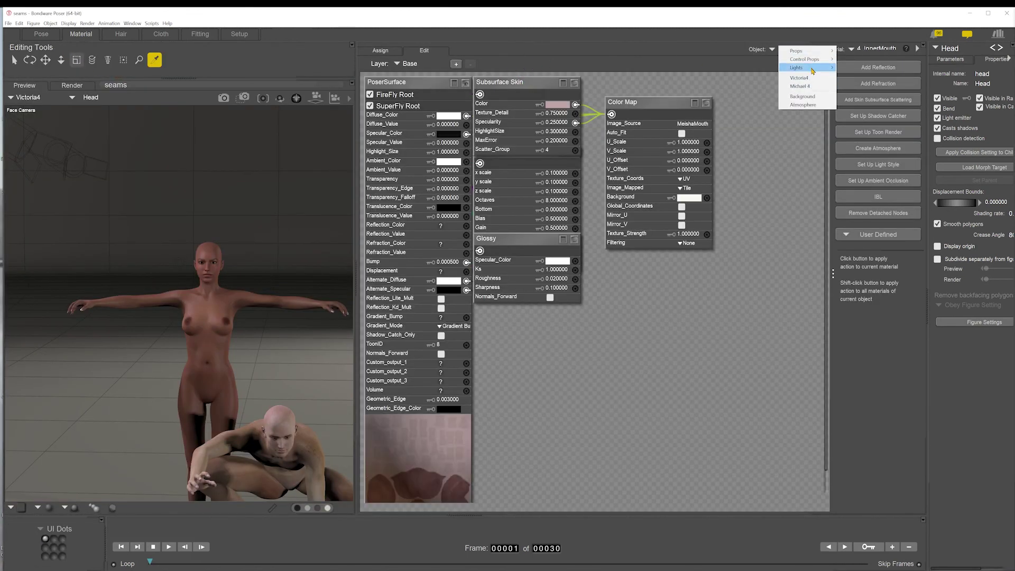
mouse_move(813, 71)
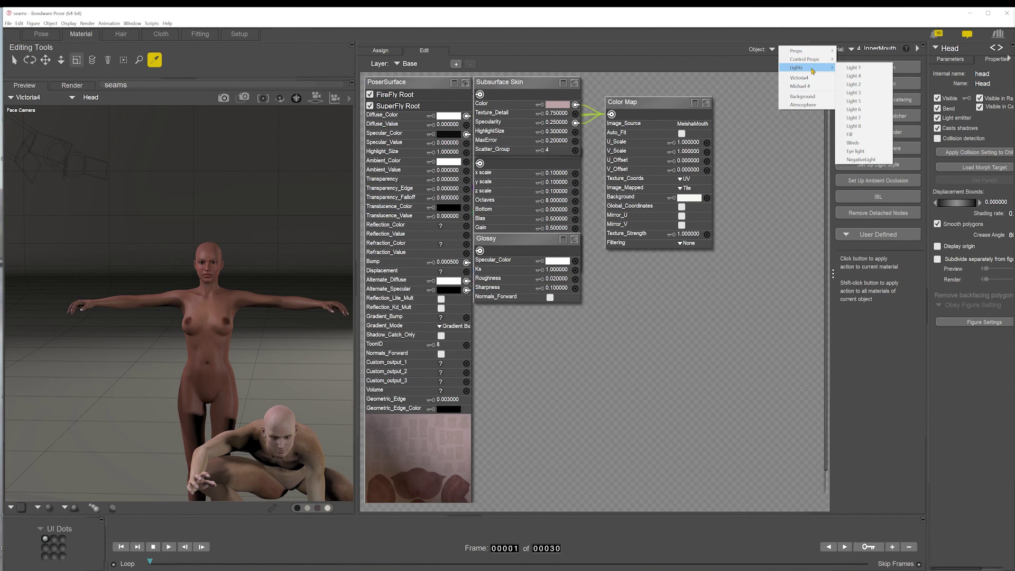
click(853, 143)
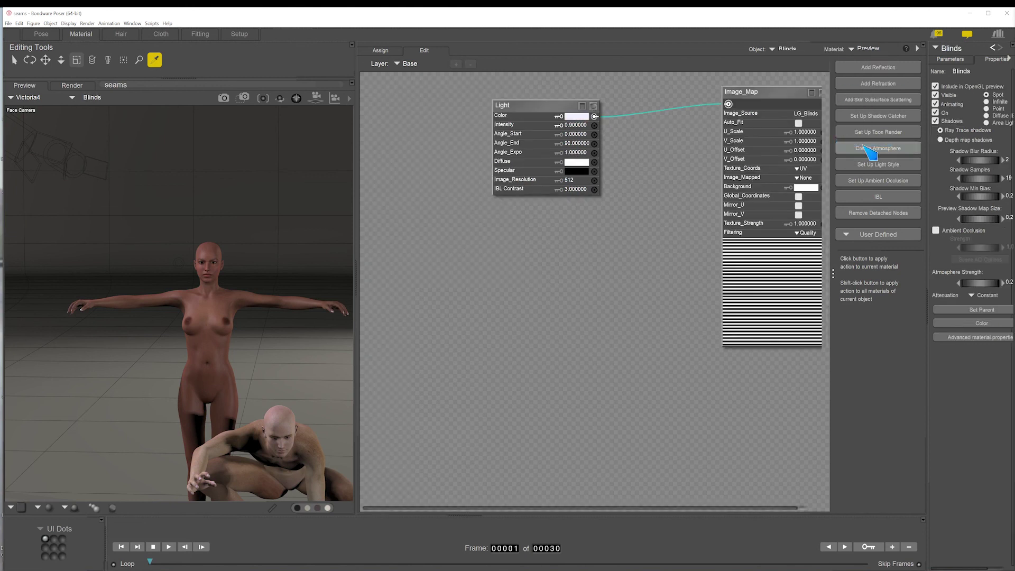
drag(519, 107, 466, 95)
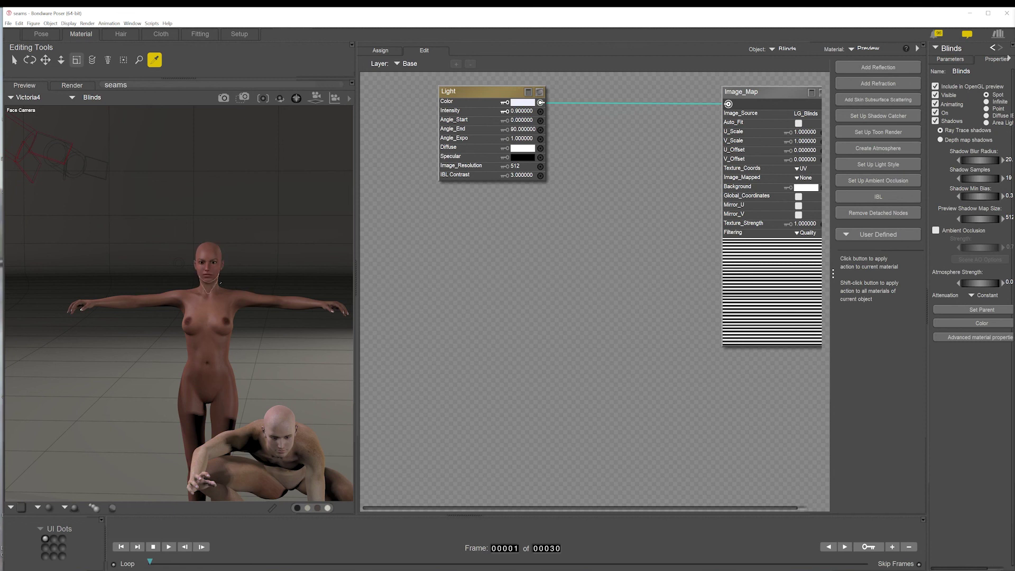
click(40, 34)
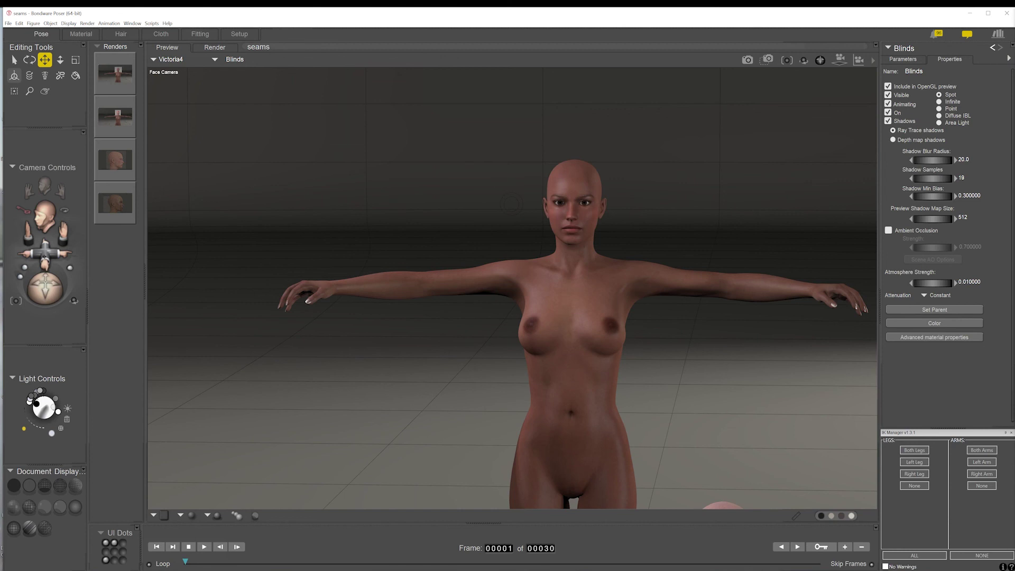
Step: Dolly in, then flip through the saved renders, ending on the striped-head T-pose render
drag(43, 256, 45, 241)
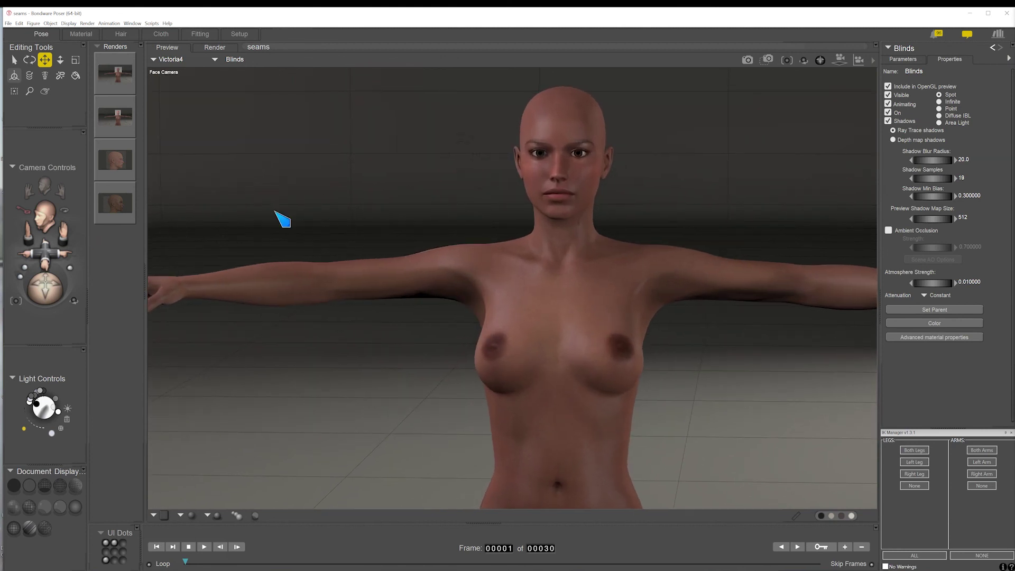
click(126, 168)
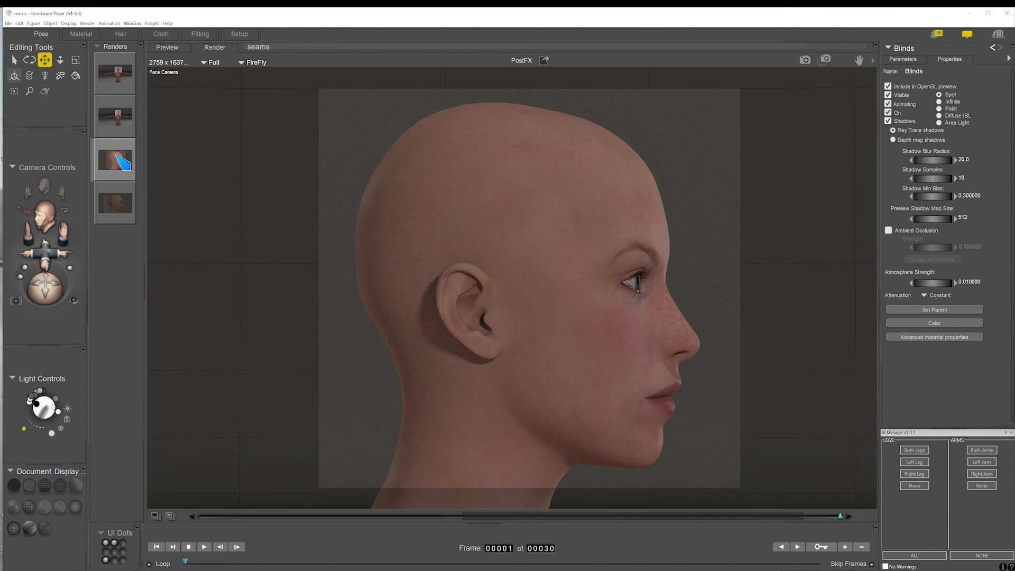
click(113, 201)
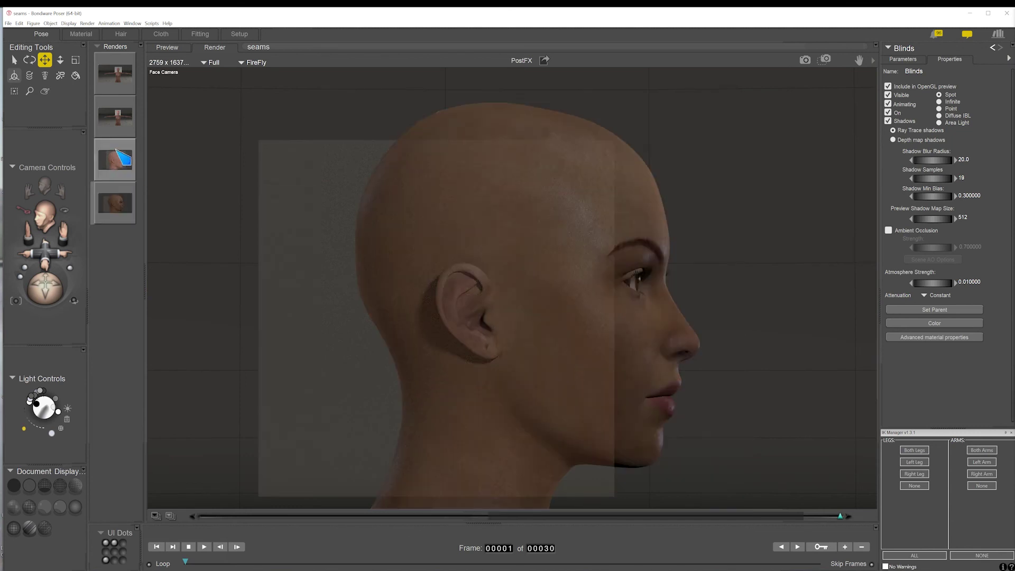
click(116, 80)
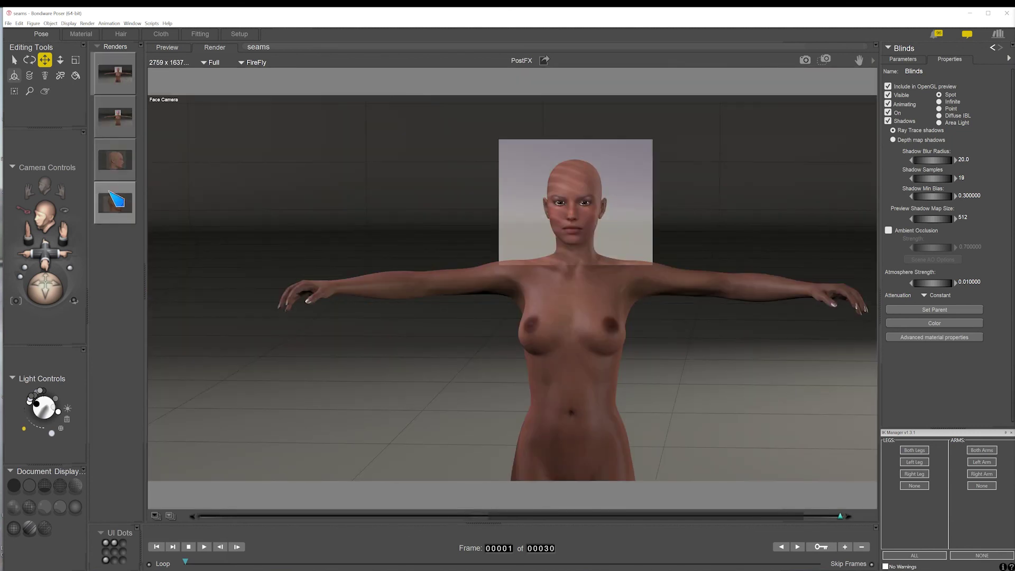
click(111, 201)
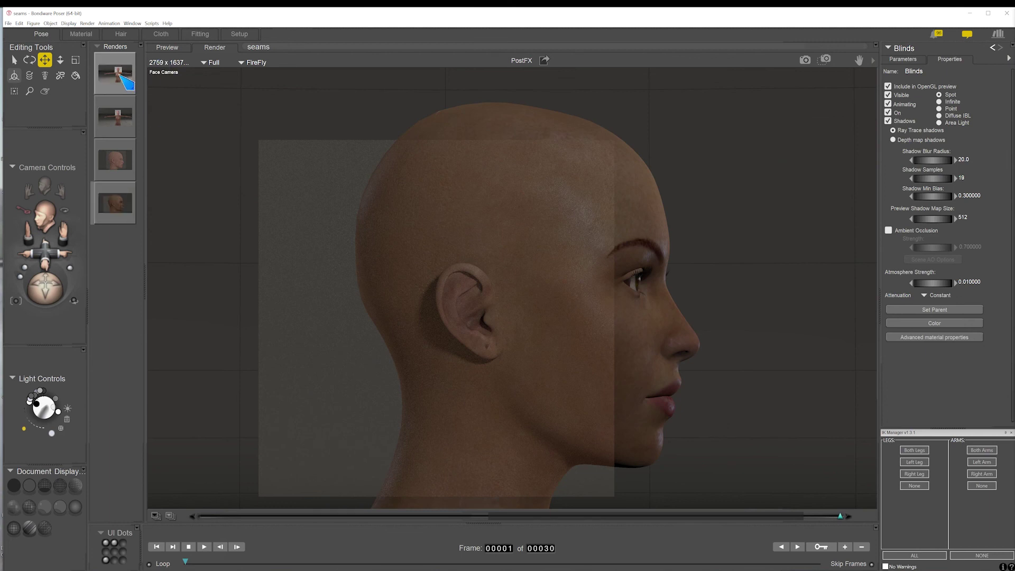
click(158, 56)
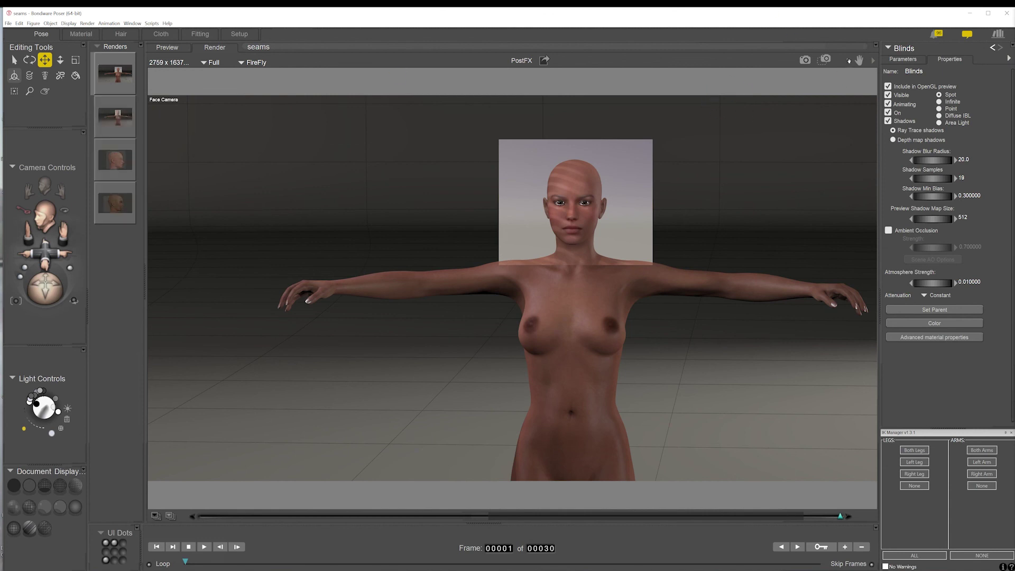
Step: Save SuperFly as the render engine, then orbit the live preview to a side view
click(873, 61)
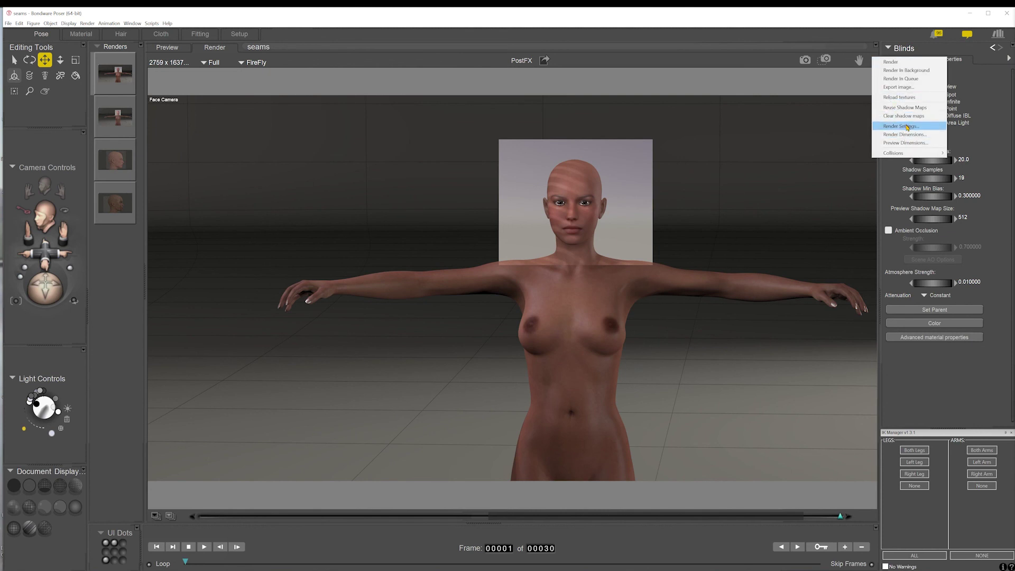
click(908, 128)
click(382, 178)
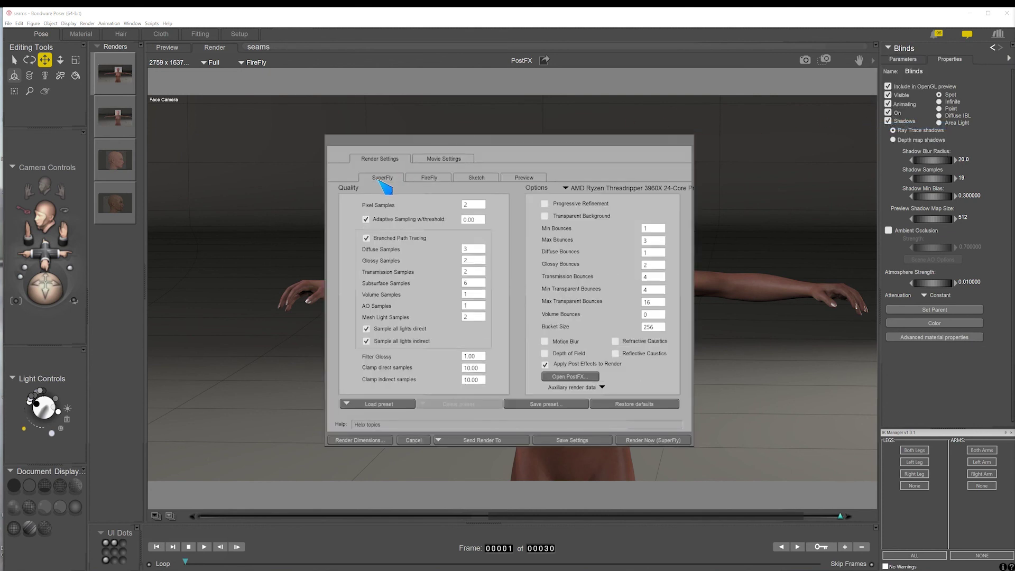
click(592, 441)
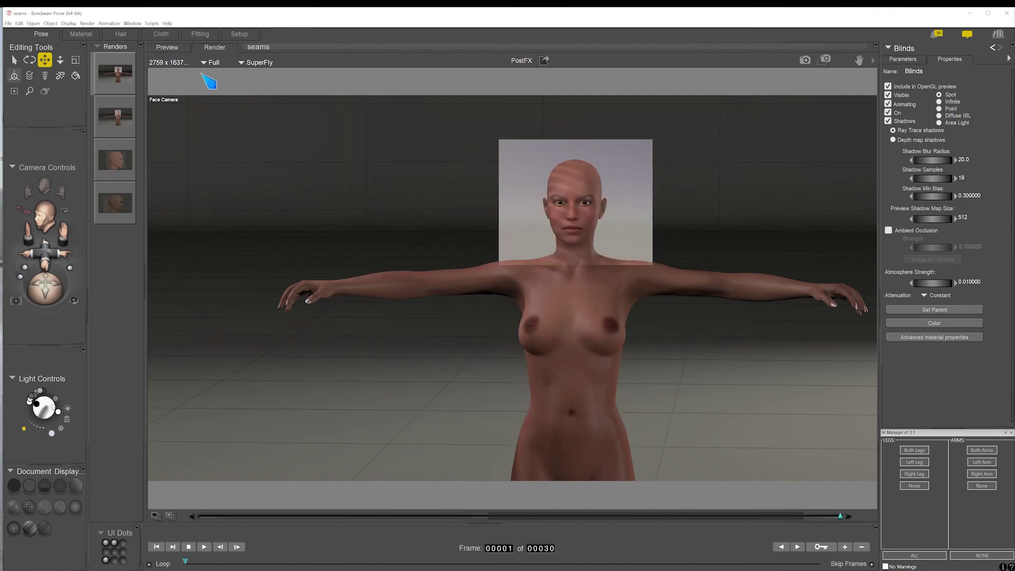
click(172, 48)
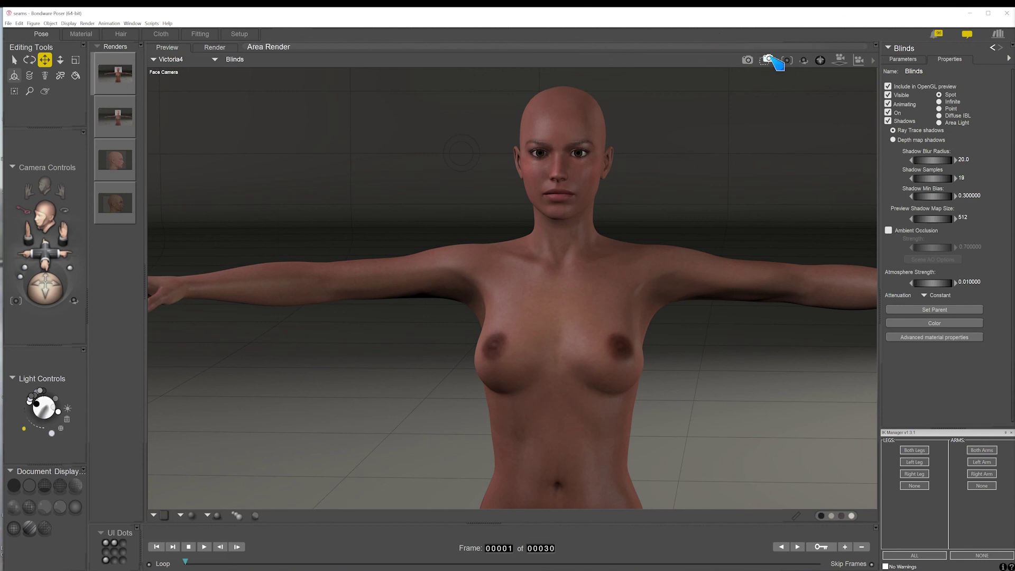
drag(37, 285, 63, 286)
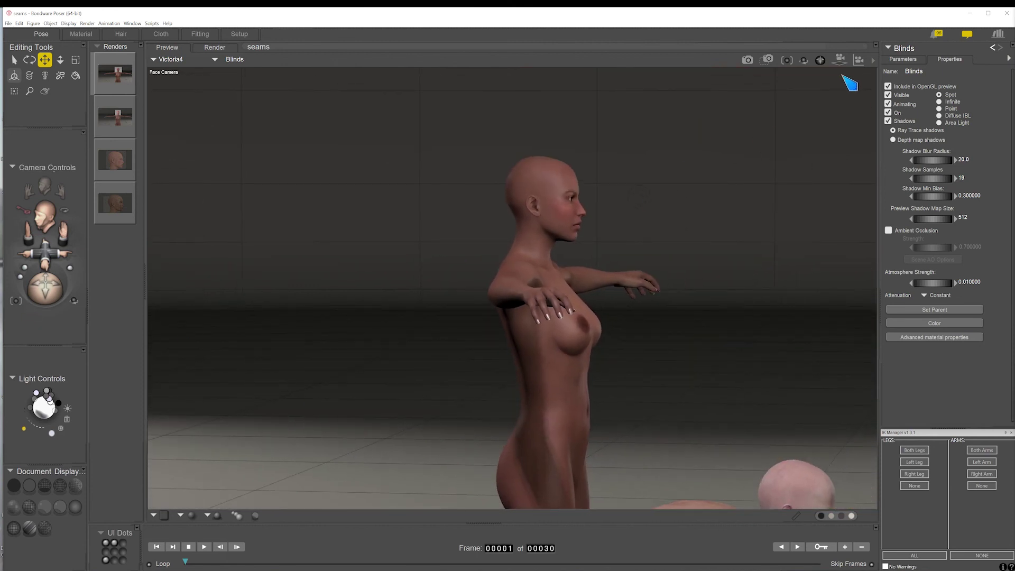
Step: Set the figure's skinning method to Poser Unimesh
click(50, 24)
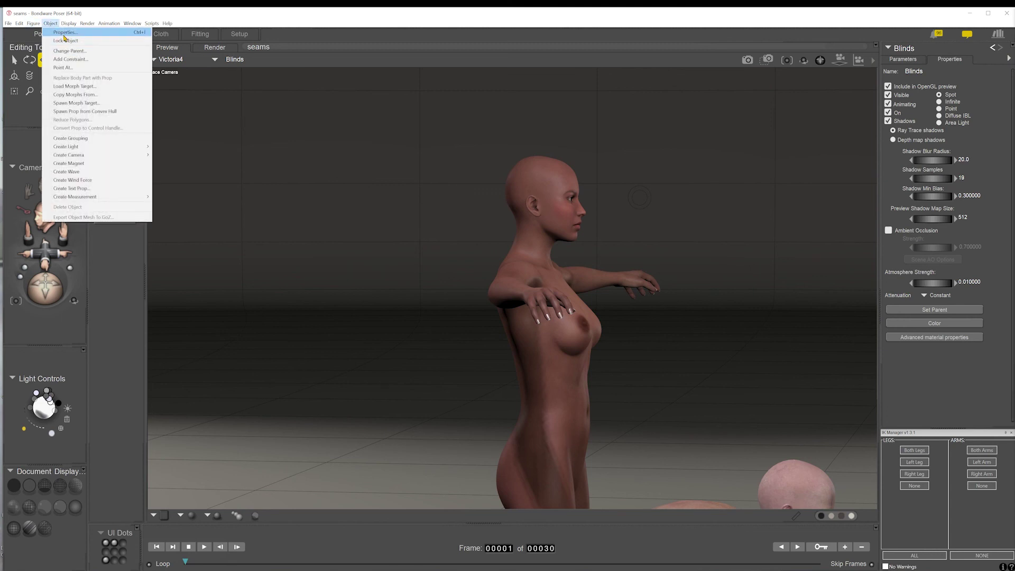
mouse_move(20, 24)
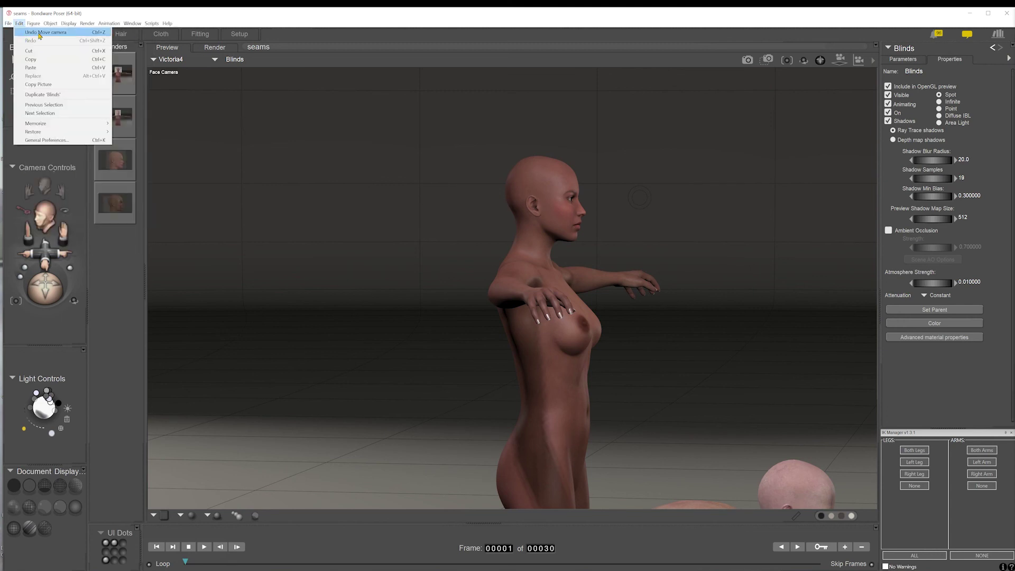
mouse_move(80, 36)
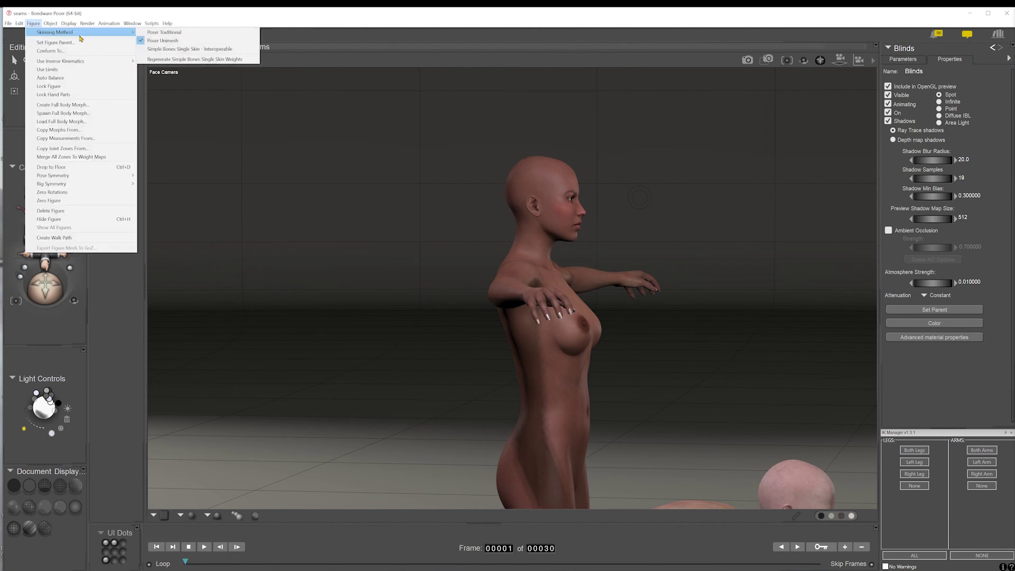
click(153, 40)
Step: Swing to a three-quarter view and area-render the figure's torso in SuperFly
click(17, 309)
click(767, 59)
drag(440, 131, 653, 467)
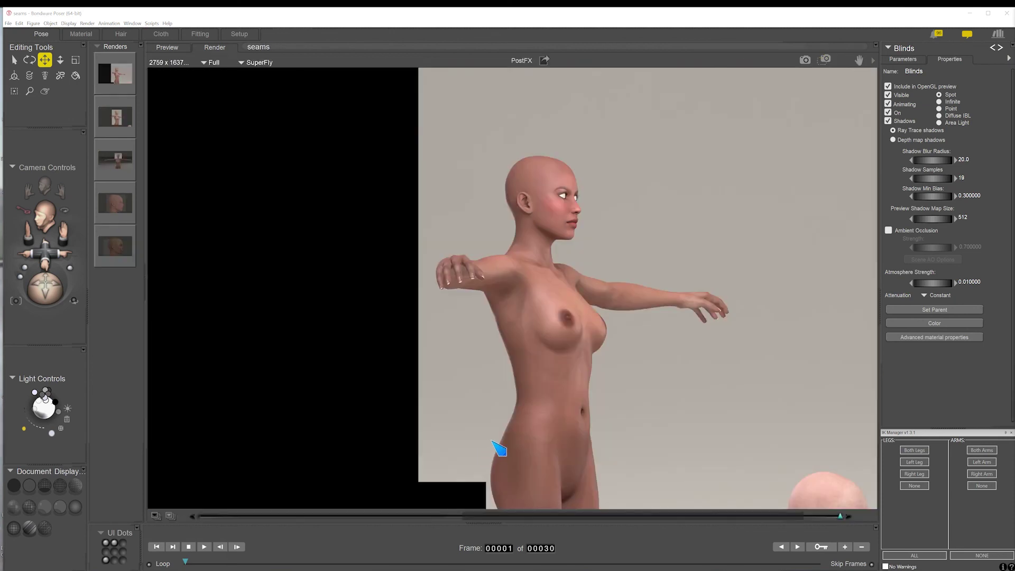